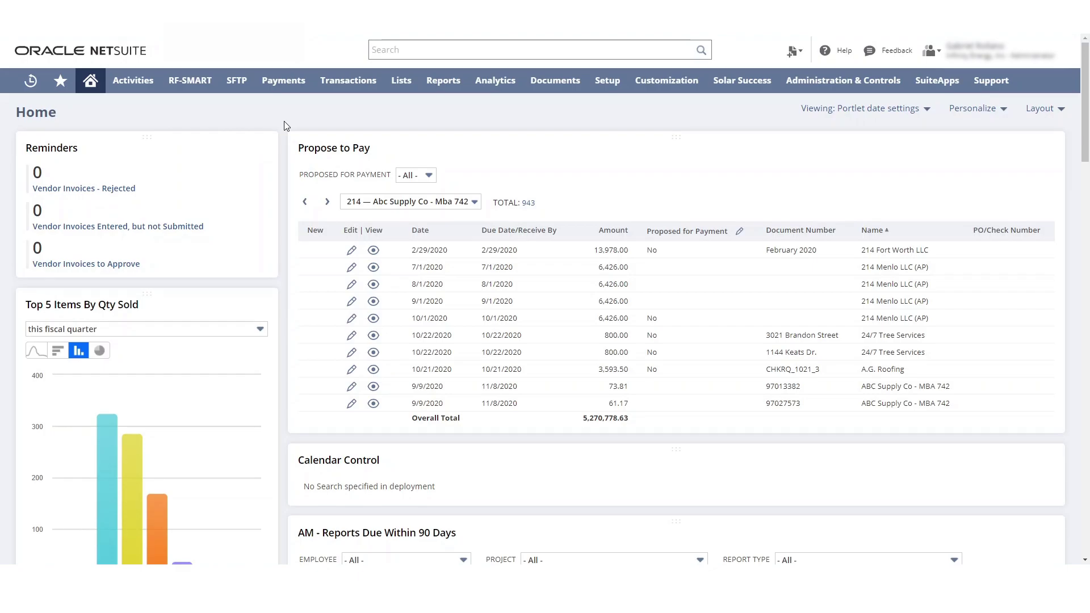
- Go to Transactions > Purchases > Enter Purchase Orders from the home dashboard
{"action": "mouse_move", "coordinate": [357, 92]}
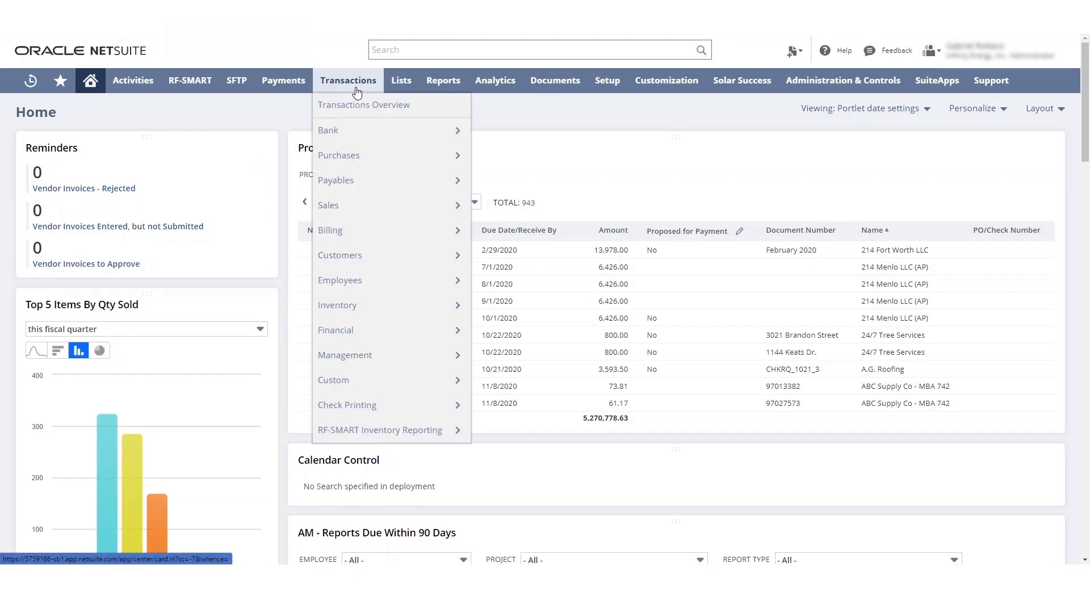
{"action": "mouse_move", "coordinate": [397, 156]}
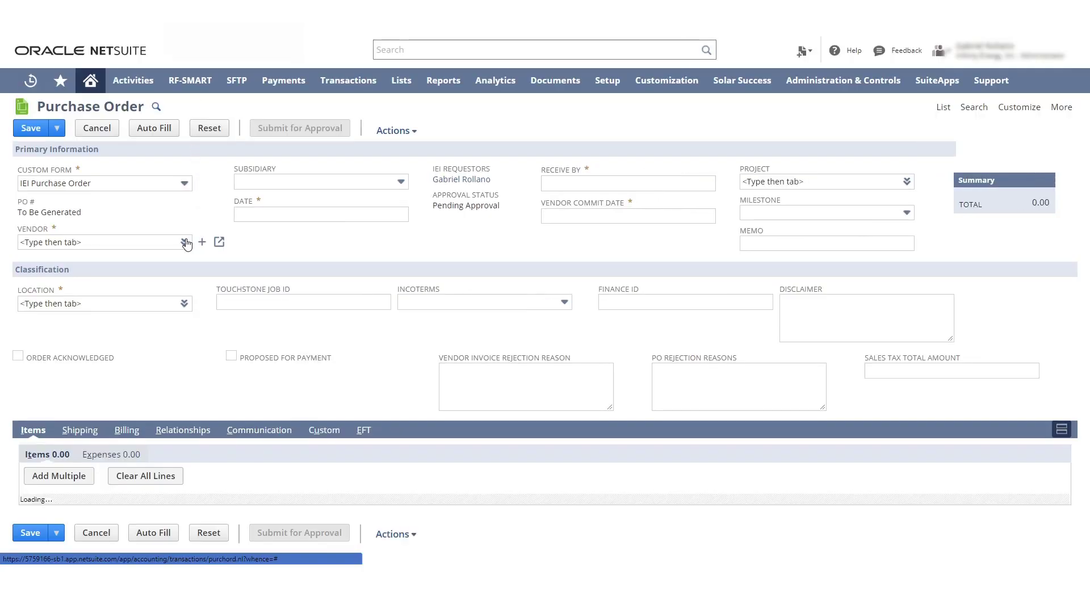
- Set the vendor to Test Vendor and pick the company's subsidiary
{"action": "left_click", "coordinate": [161, 244]}
{"action": "type", "text": "test"}
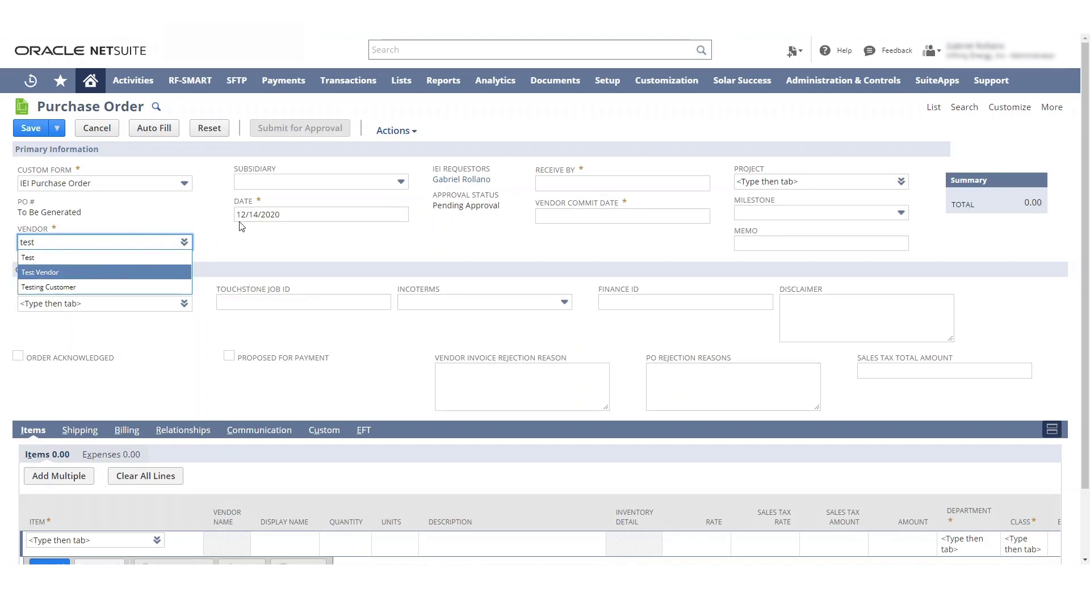
{"action": "left_click", "coordinate": [277, 187]}
{"action": "left_click", "coordinate": [277, 183]}
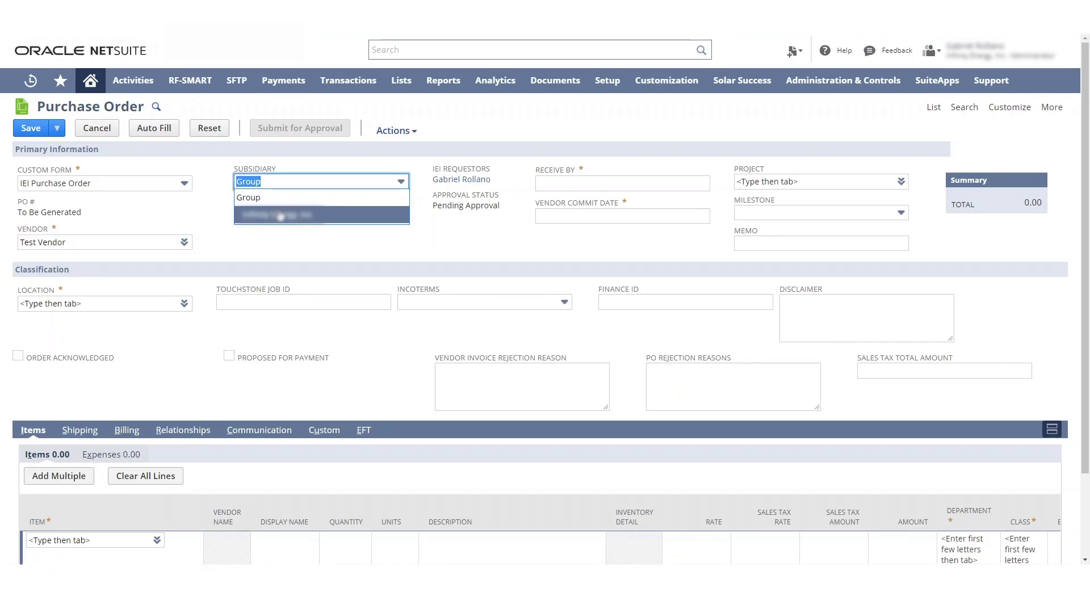
{"action": "left_click", "coordinate": [280, 216]}
- Set both the Receive By and Vendor Commit dates to 12/14/2020
{"action": "left_click", "coordinate": [719, 183]}
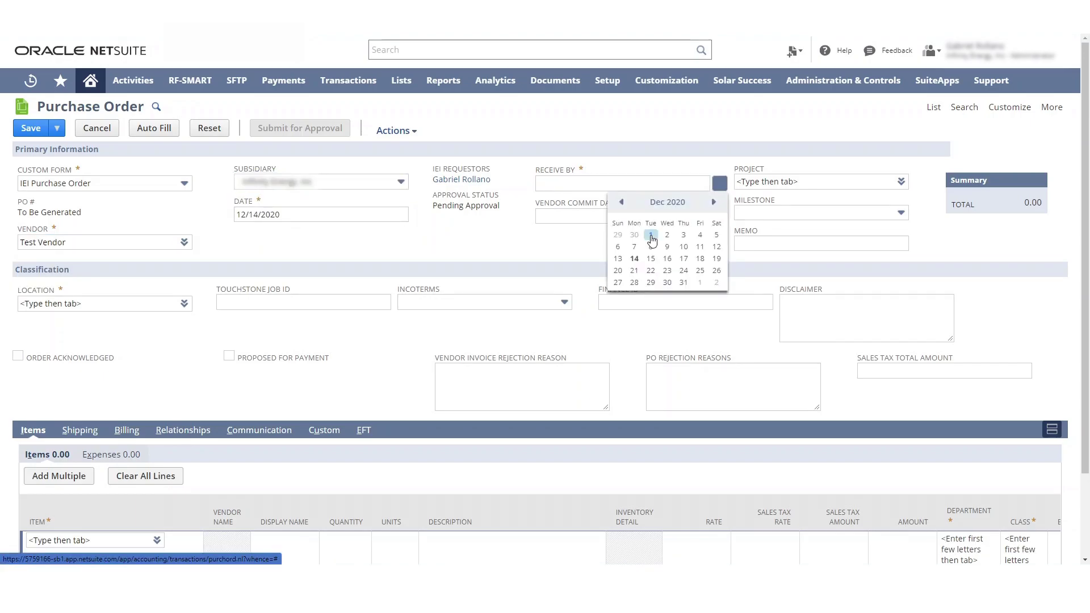
{"action": "left_click", "coordinate": [634, 258]}
{"action": "left_click", "coordinate": [719, 216]}
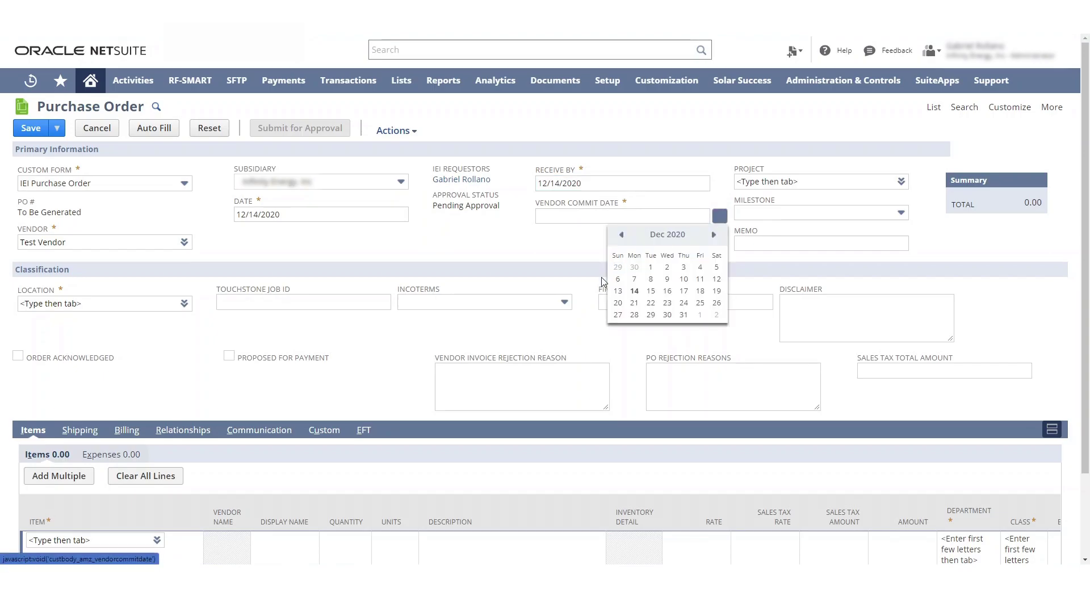
{"action": "left_click", "coordinate": [634, 291]}
- Enter memo 'Test' and set the location to 100 Rocklin Atherton WH
{"action": "left_click", "coordinate": [740, 244]}
{"action": "type", "text": "Test"}
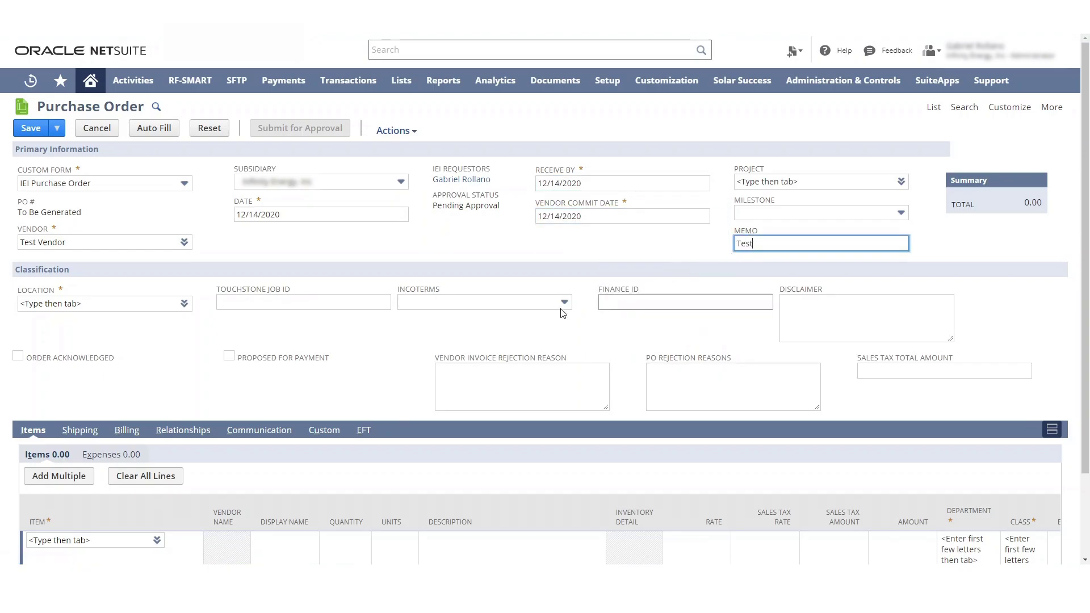
{"action": "left_click", "coordinate": [146, 307]}
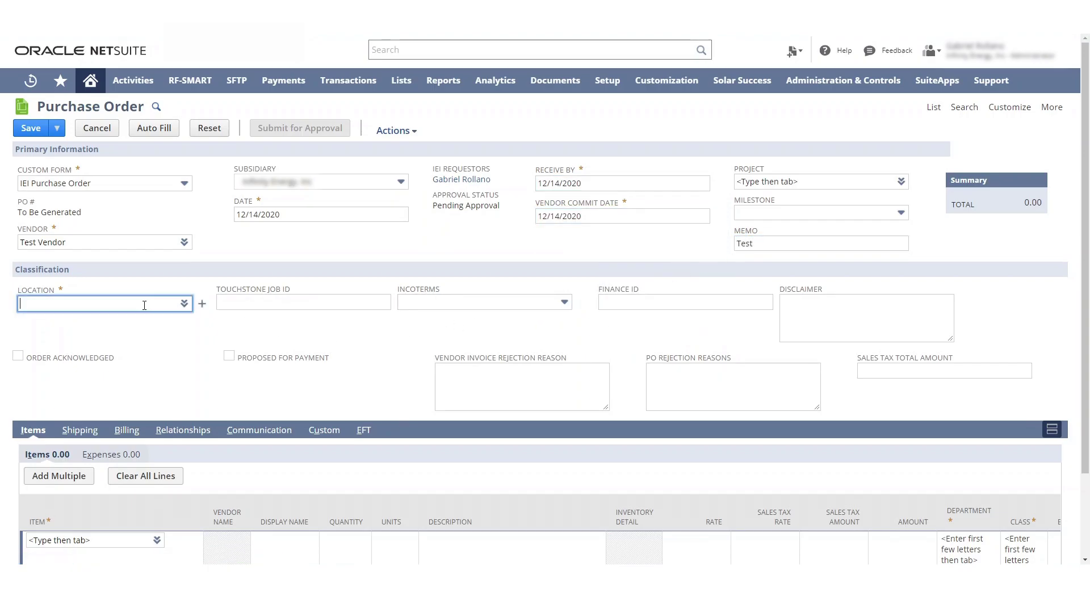
{"action": "left_click", "coordinate": [184, 304]}
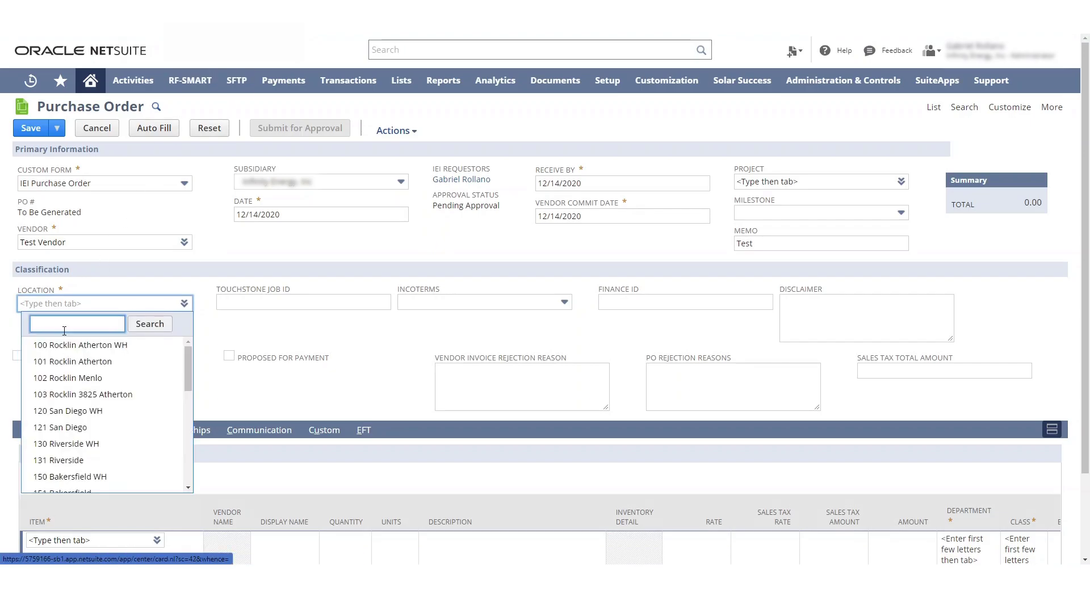
{"action": "left_click", "coordinate": [82, 345]}
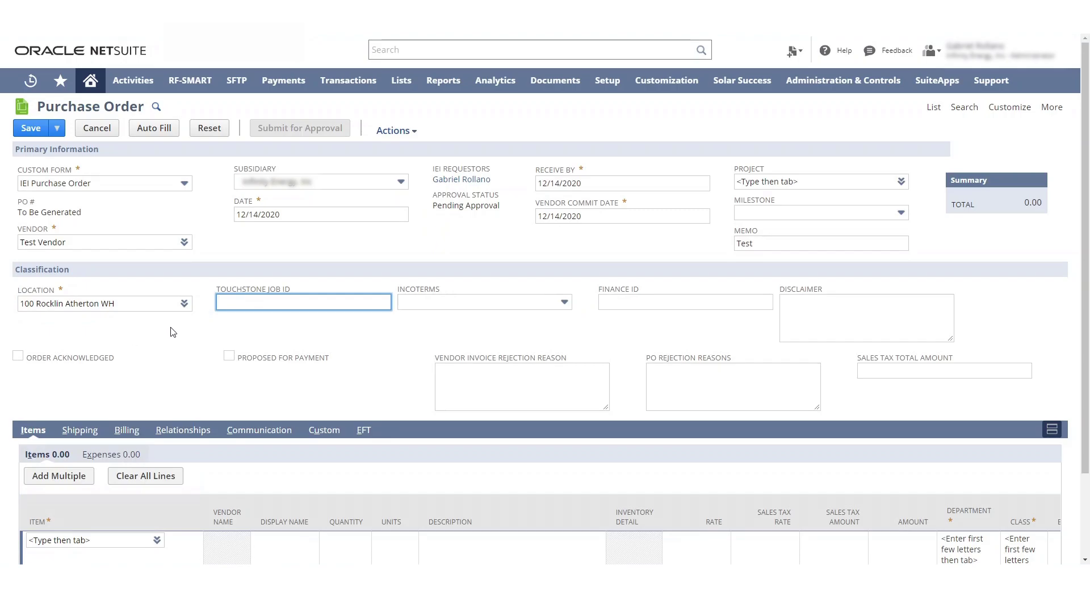
- Add a first line for item 004CT1S with quantity 100
{"action": "scroll", "coordinate": [186, 315], "scroll_direction": "down", "scroll_amount": 2}
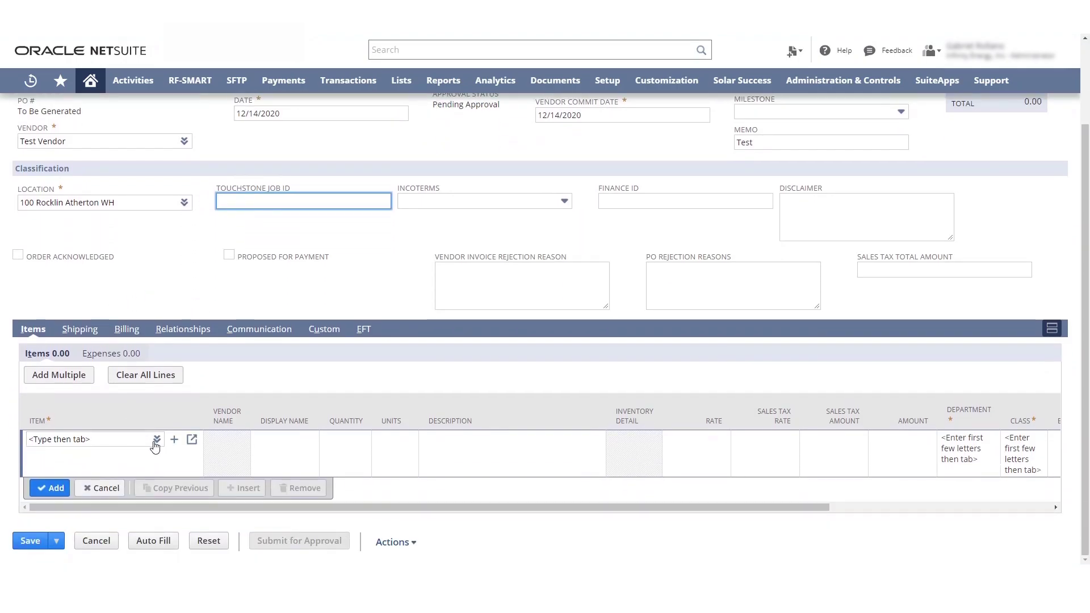
{"action": "mouse_move", "coordinate": [153, 440]}
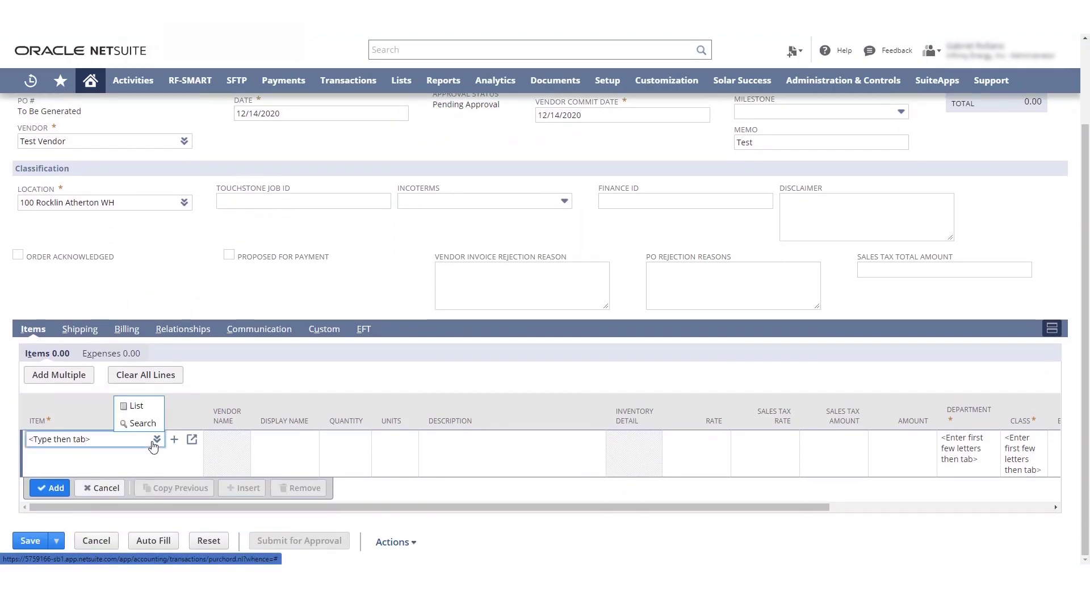
{"action": "left_click", "coordinate": [132, 407]}
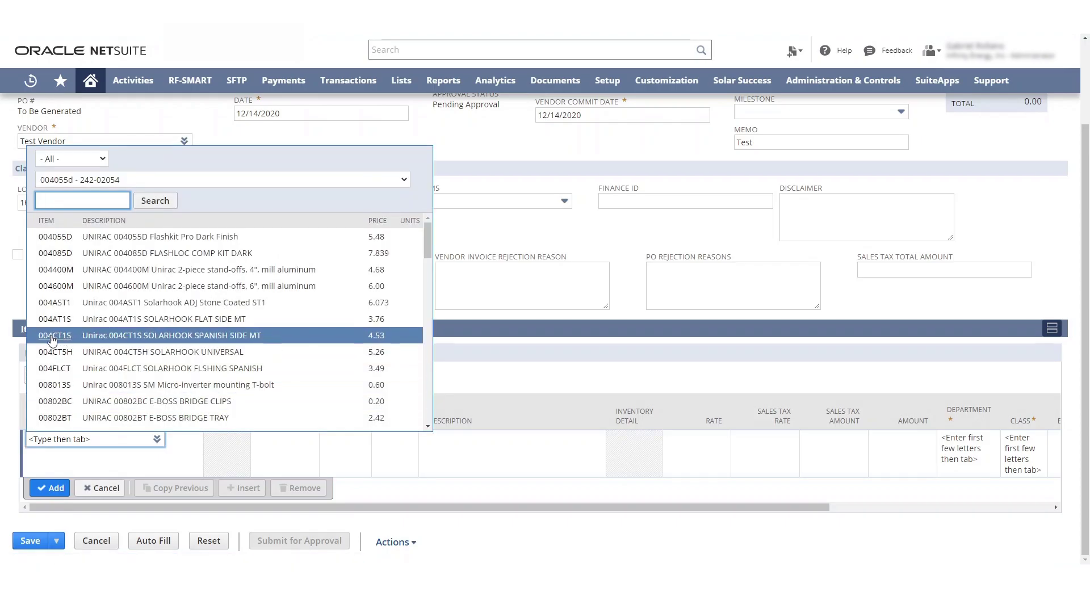
{"action": "left_click", "coordinate": [52, 340]}
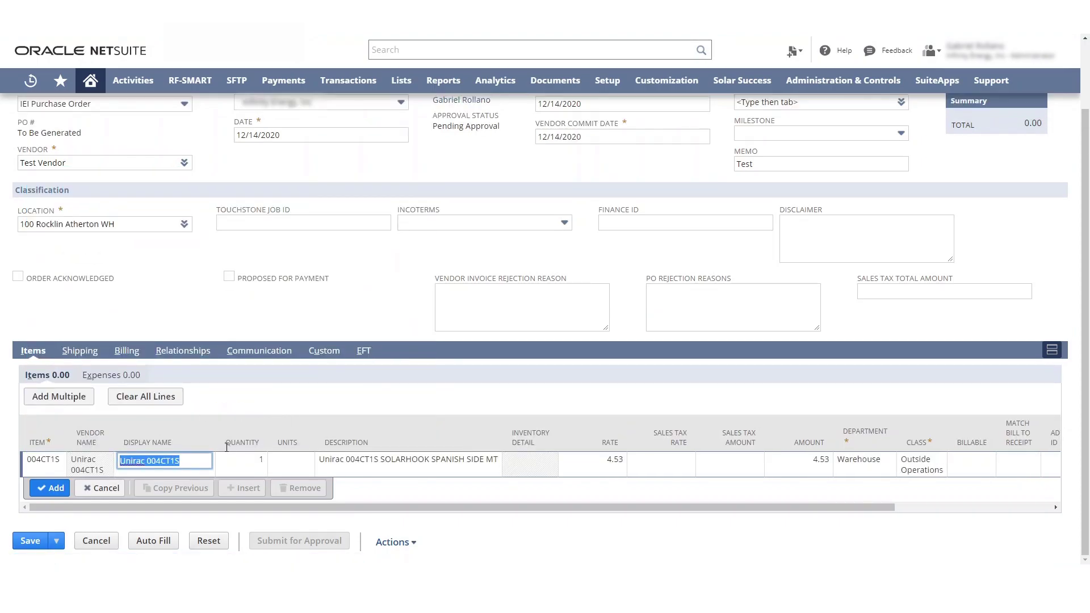
{"action": "left_click", "coordinate": [243, 464]}
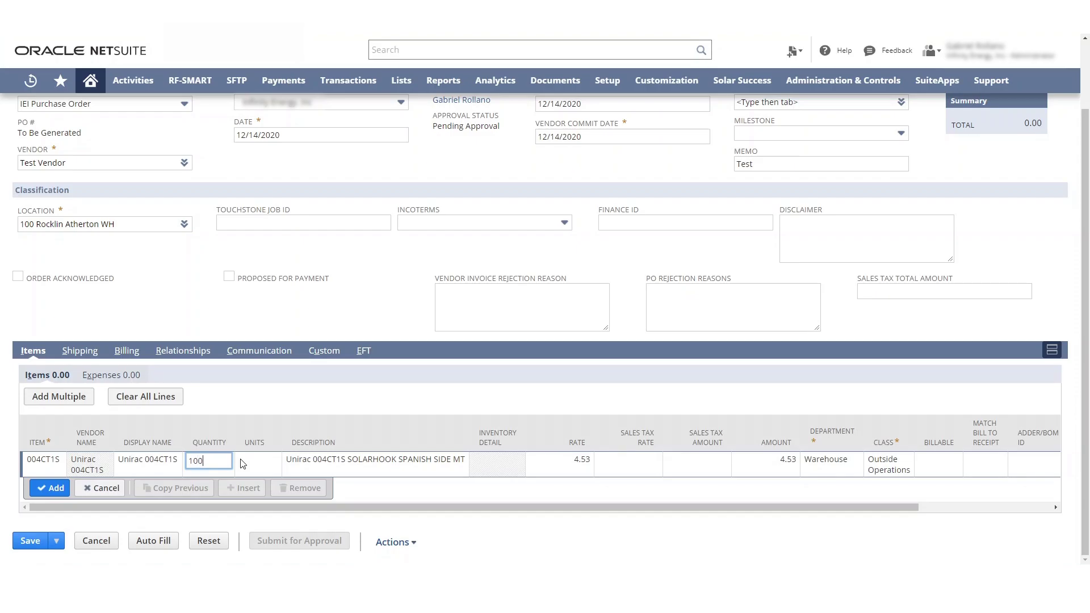
{"action": "left_click", "coordinate": [70, 487]}
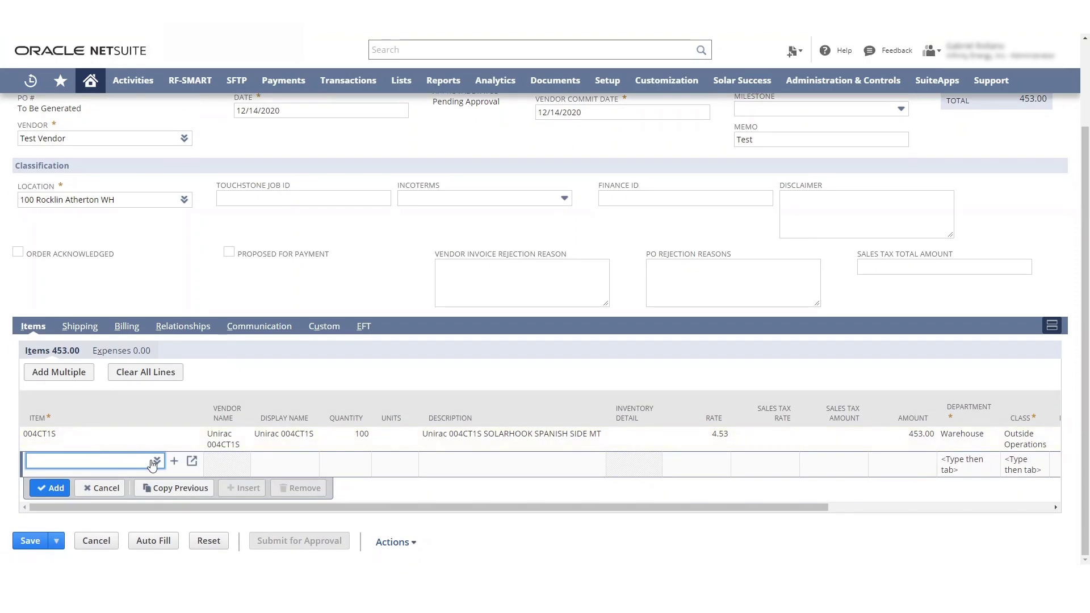
- Add a second line for SE3000A Non RGM from the SolarEdge items, quantity 10
{"action": "left_click", "coordinate": [153, 462]}
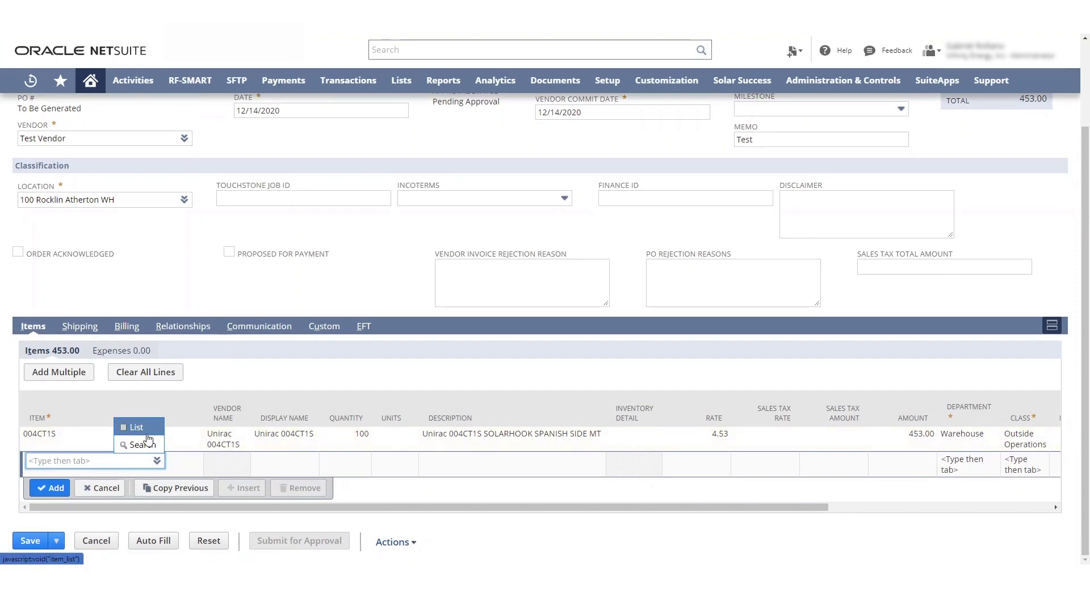
{"action": "left_click", "coordinate": [135, 427]}
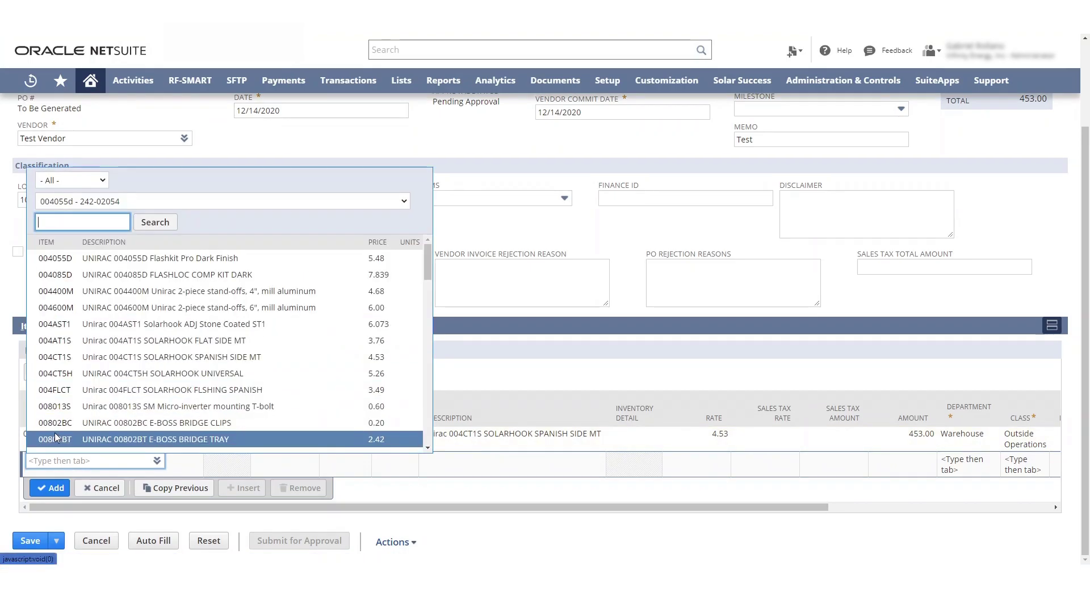
{"action": "left_click", "coordinate": [142, 206]}
{"action": "left_click", "coordinate": [122, 296]}
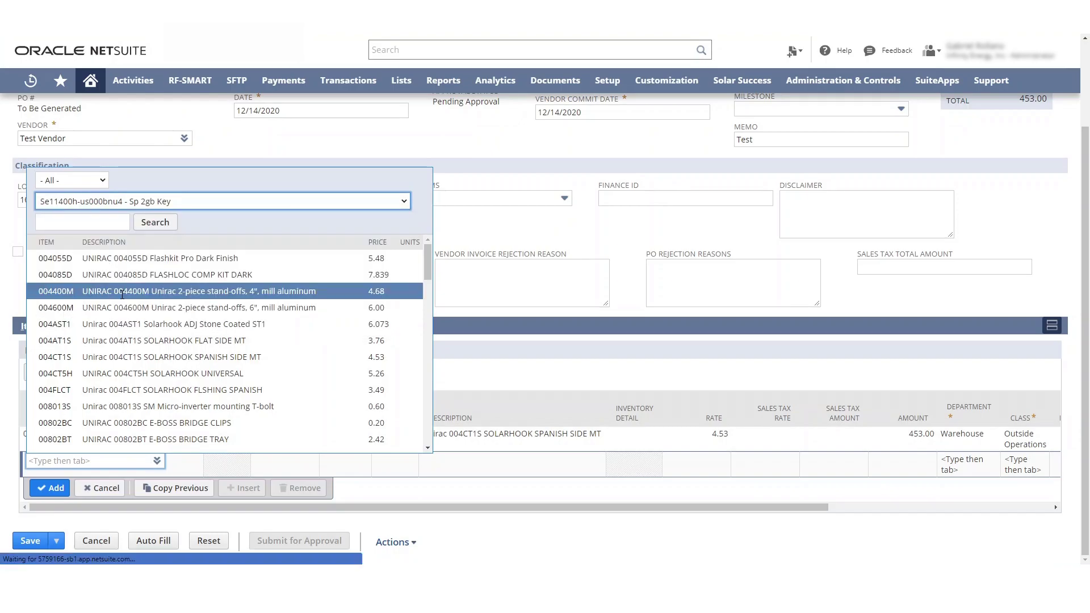
{"action": "left_click", "coordinate": [75, 282]}
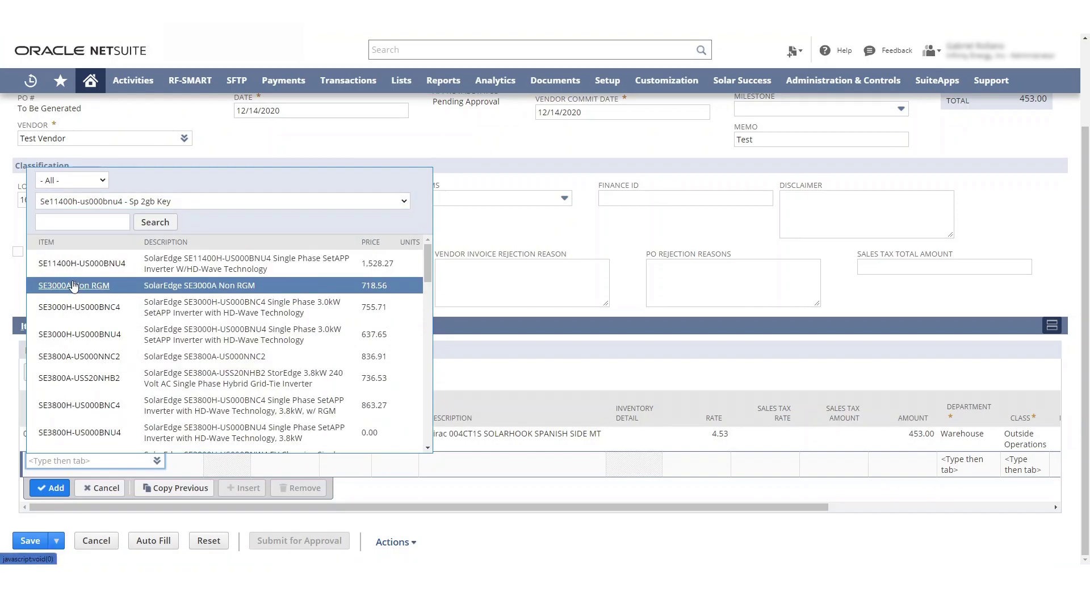
{"action": "left_click", "coordinate": [68, 286]}
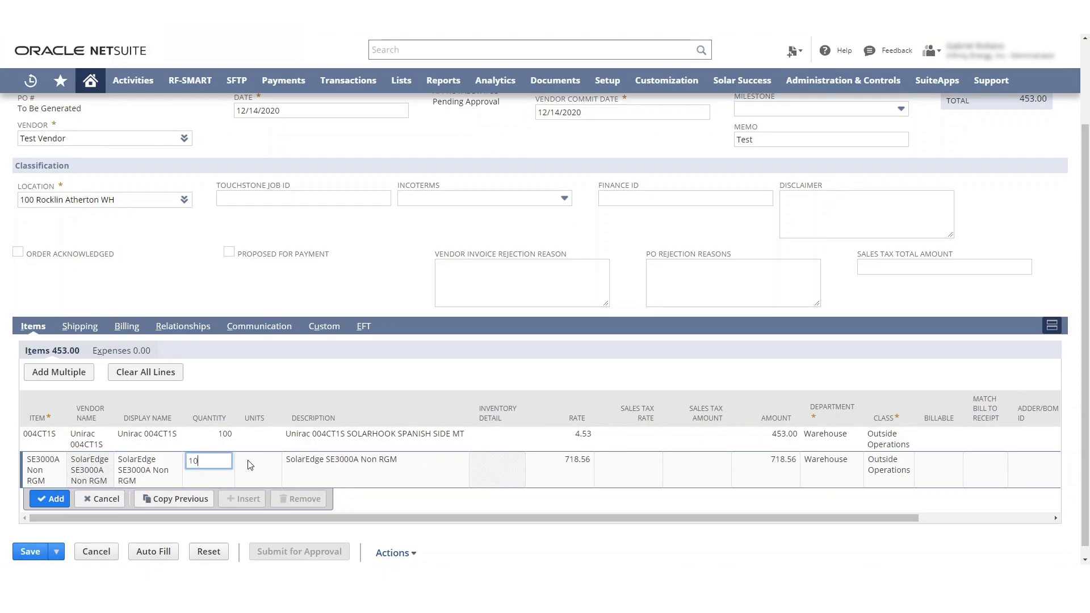
{"action": "type", "text": "10"}
{"action": "left_click", "coordinate": [250, 465]}
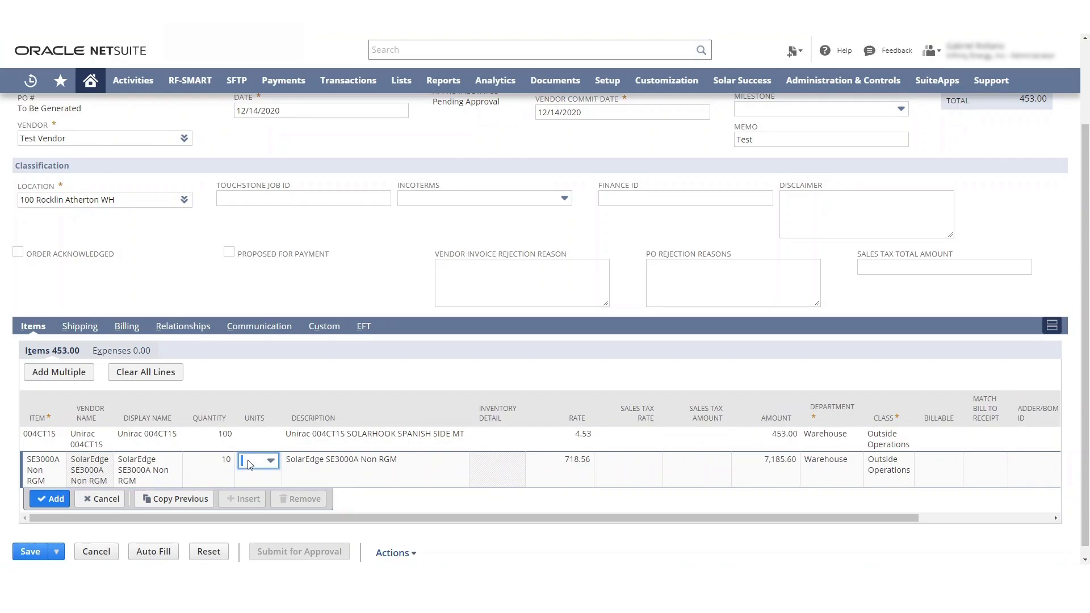
{"action": "left_click", "coordinate": [54, 498]}
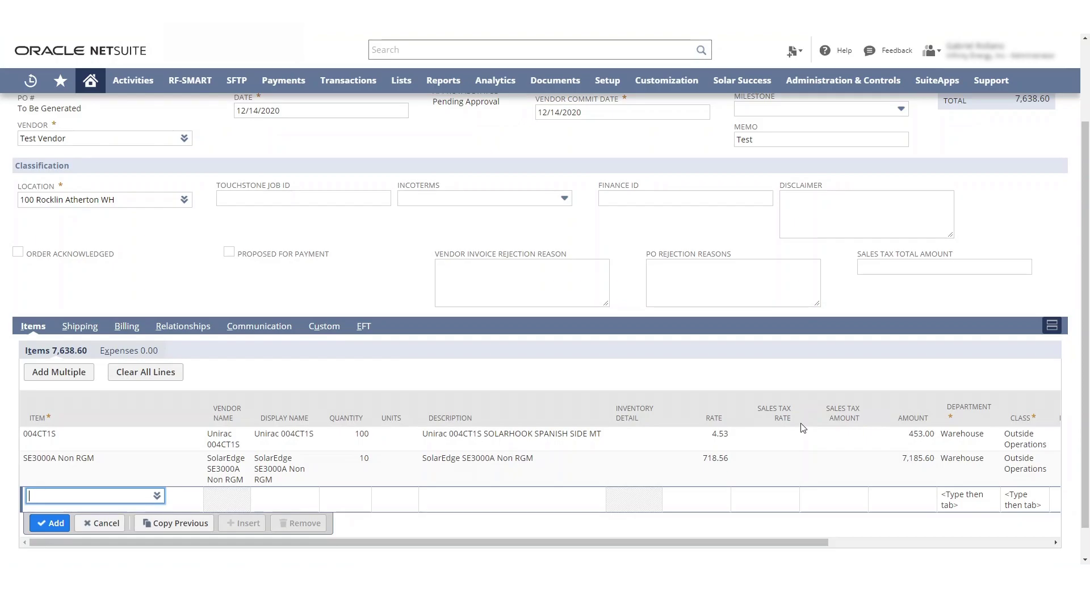
{"action": "mouse_move", "coordinate": [94, 501]}
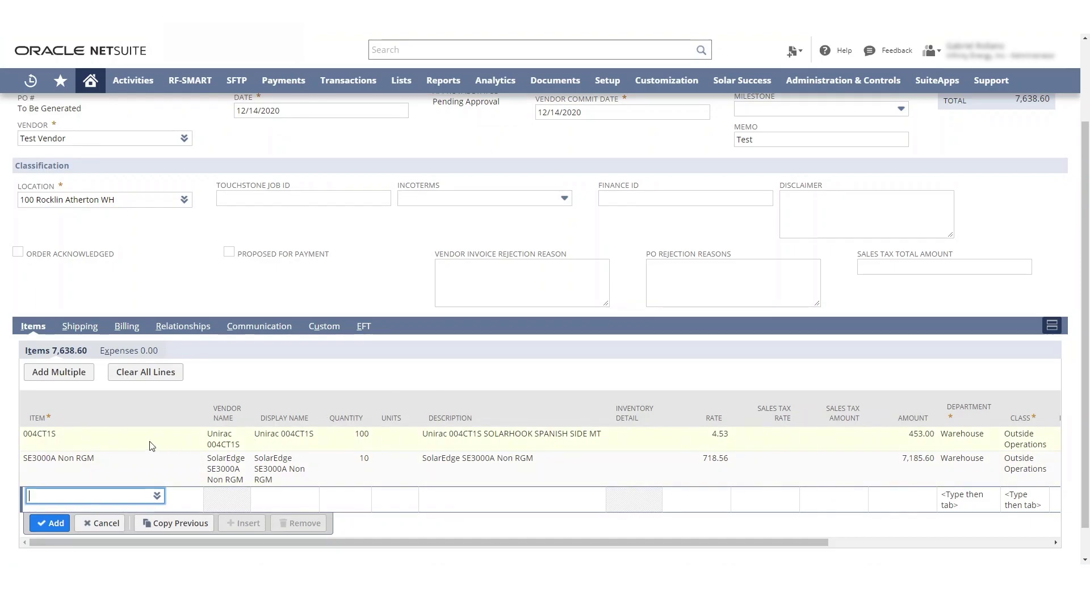
- Uncheck To Be E-mailed after the missing e-mail warning and save the order as PO594
{"action": "scroll", "coordinate": [159, 454], "scroll_direction": "down", "scroll_amount": 1}
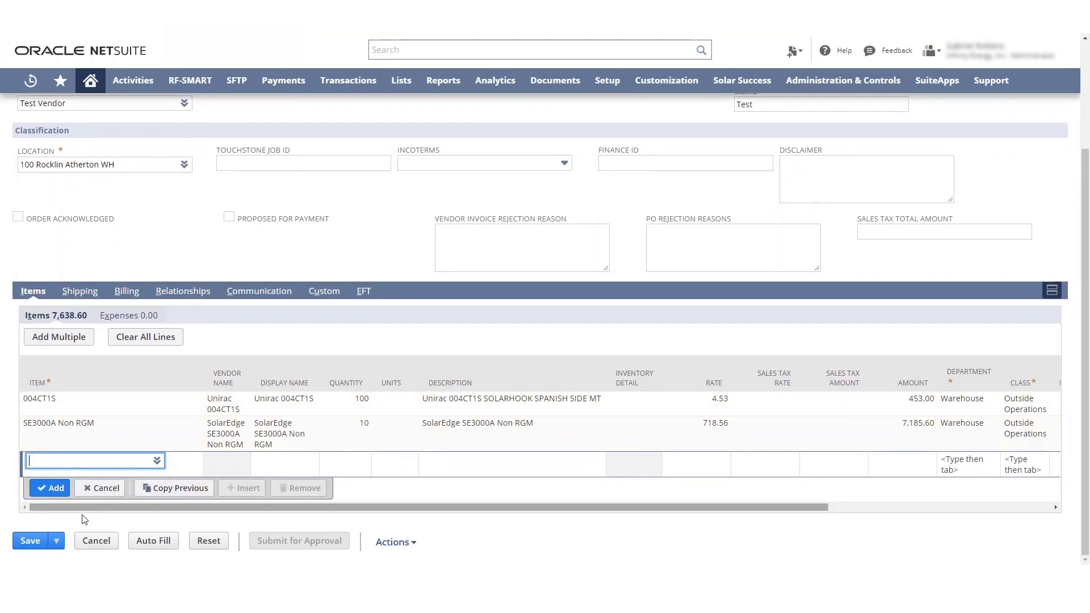
{"action": "left_click", "coordinate": [25, 542]}
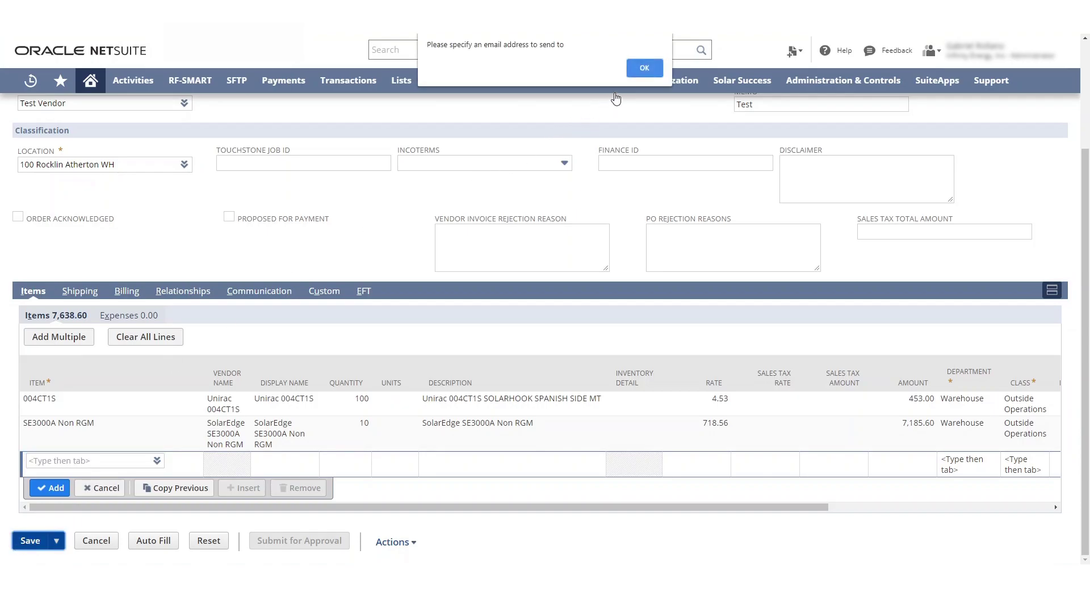
{"action": "left_click", "coordinate": [645, 80]}
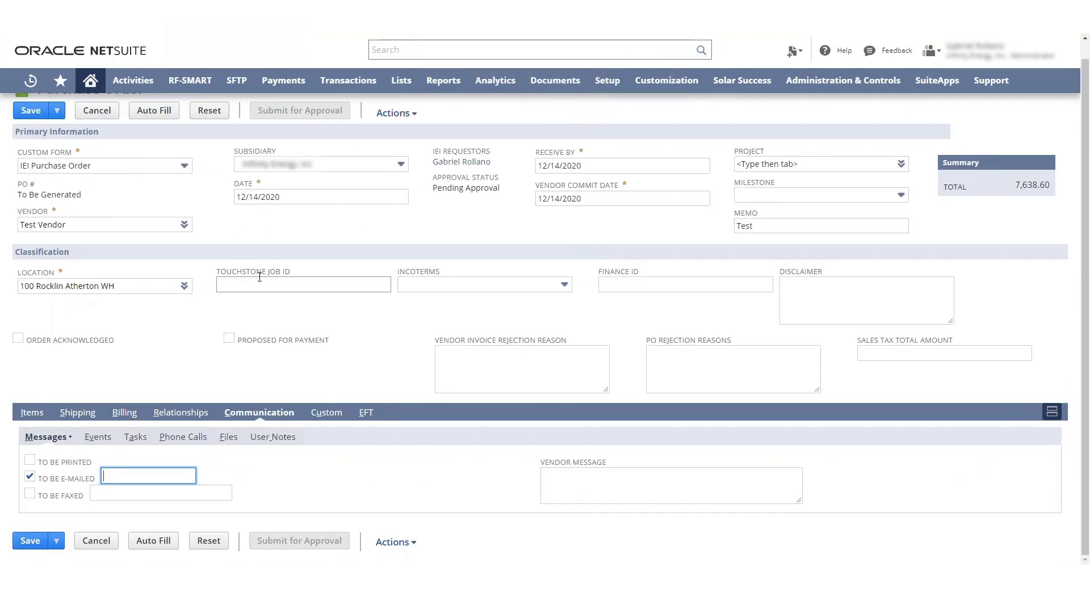
{"action": "left_click", "coordinate": [30, 478]}
{"action": "left_click", "coordinate": [32, 412]}
{"action": "scroll", "coordinate": [34, 454], "scroll_direction": "down", "scroll_amount": 2}
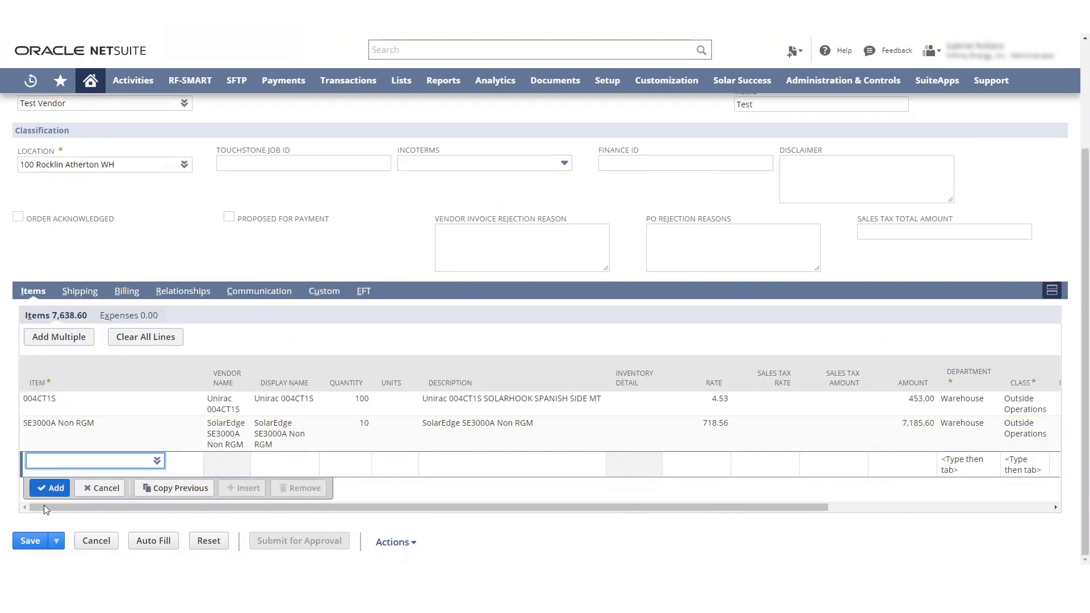
{"action": "left_click", "coordinate": [33, 540]}
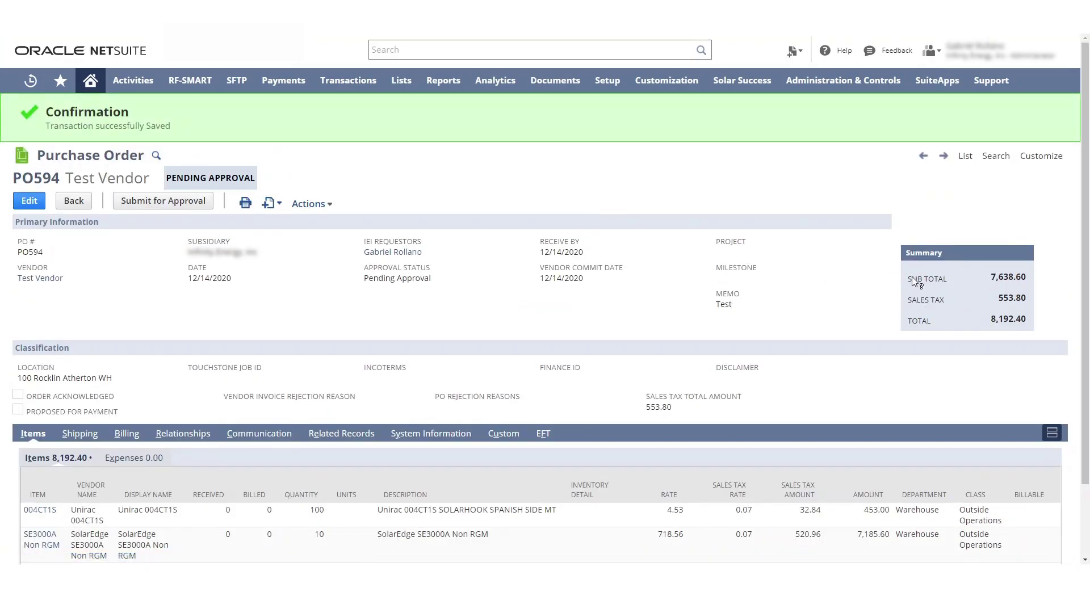
{"action": "left_click_drag", "start_coordinate": [910, 280], "coordinate": [1020, 274]}
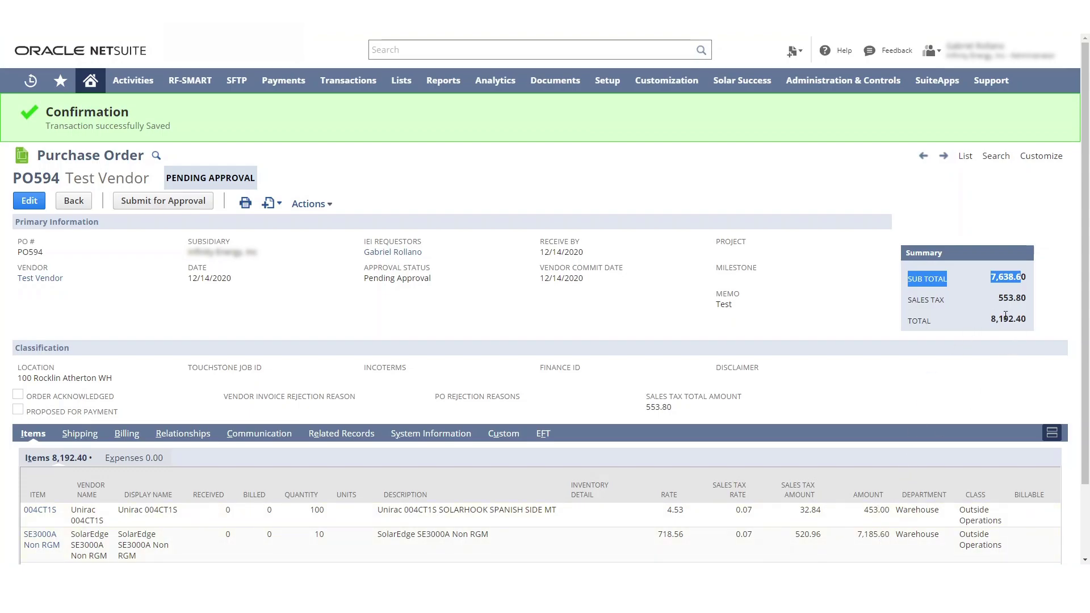
{"action": "left_click", "coordinate": [1017, 303]}
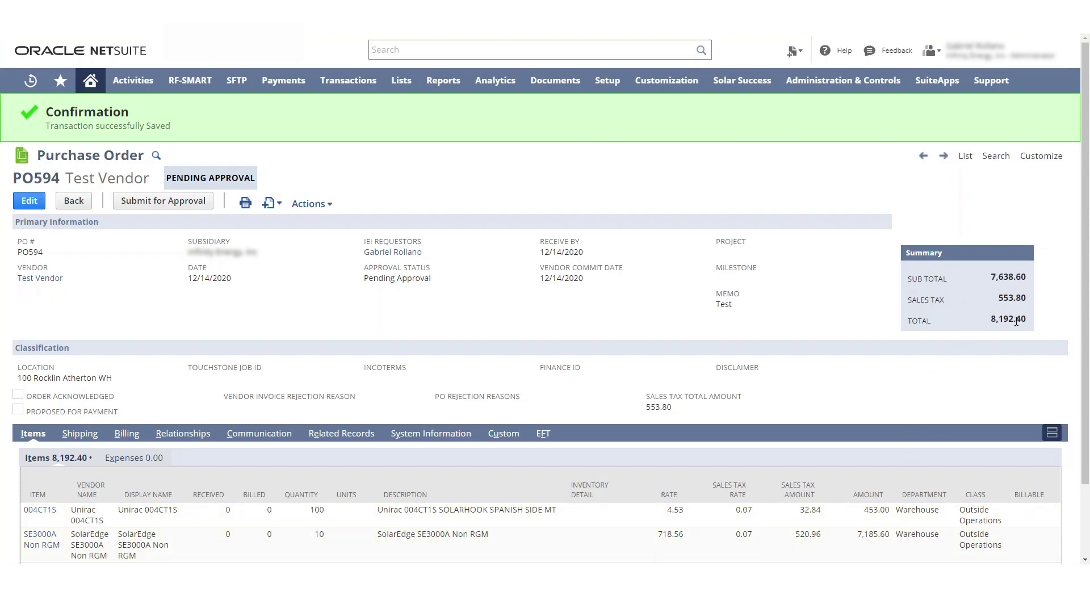
{"action": "scroll", "coordinate": [1021, 323], "scroll_direction": "down", "scroll_amount": 2}
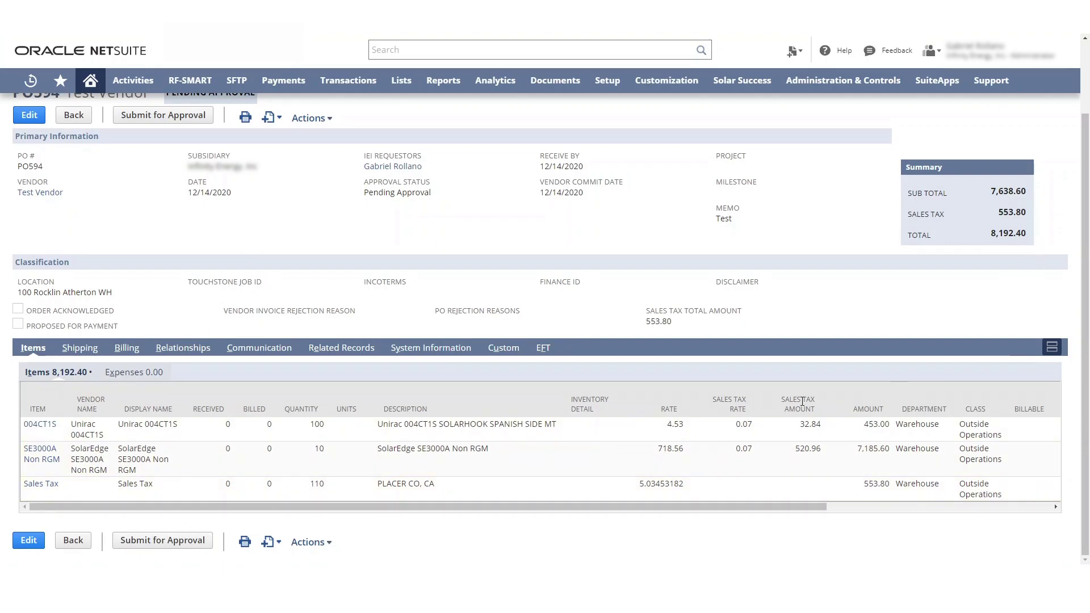
- Submit PO594 for approval, then begin an item receipt from it
{"action": "scroll", "coordinate": [148, 204], "scroll_direction": "up", "scroll_amount": 2}
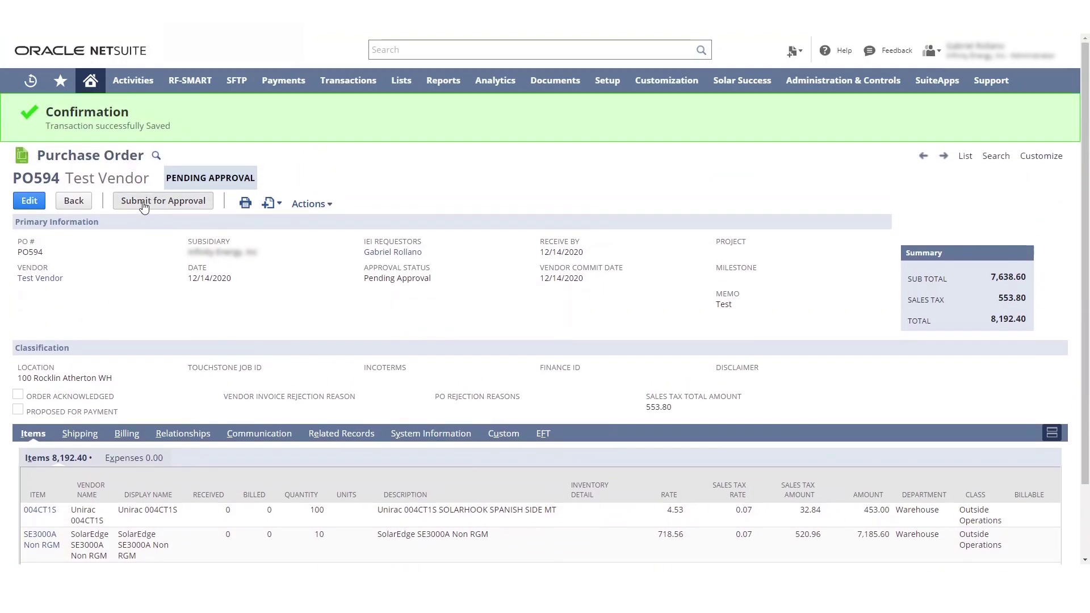
{"action": "left_click", "coordinate": [144, 202]}
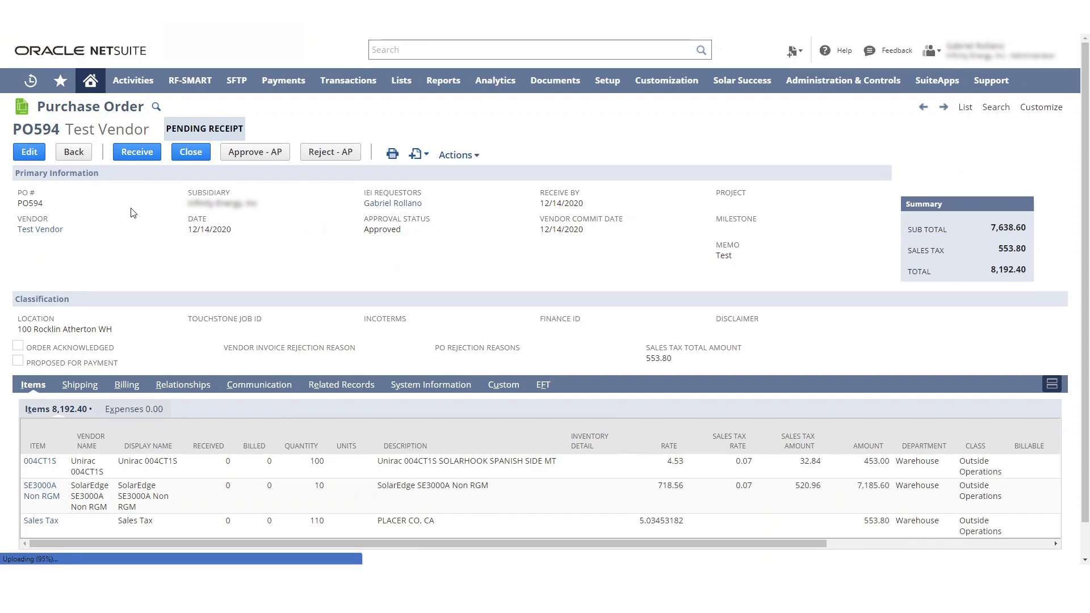
{"action": "scroll", "coordinate": [343, 274], "scroll_direction": "down", "scroll_amount": 1}
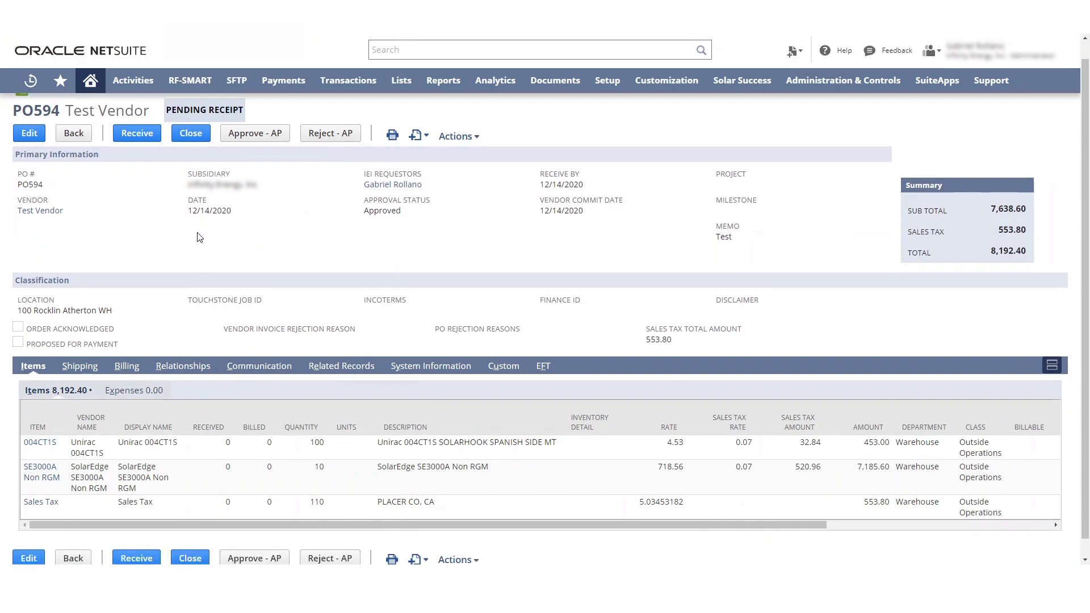
{"action": "left_click", "coordinate": [138, 121]}
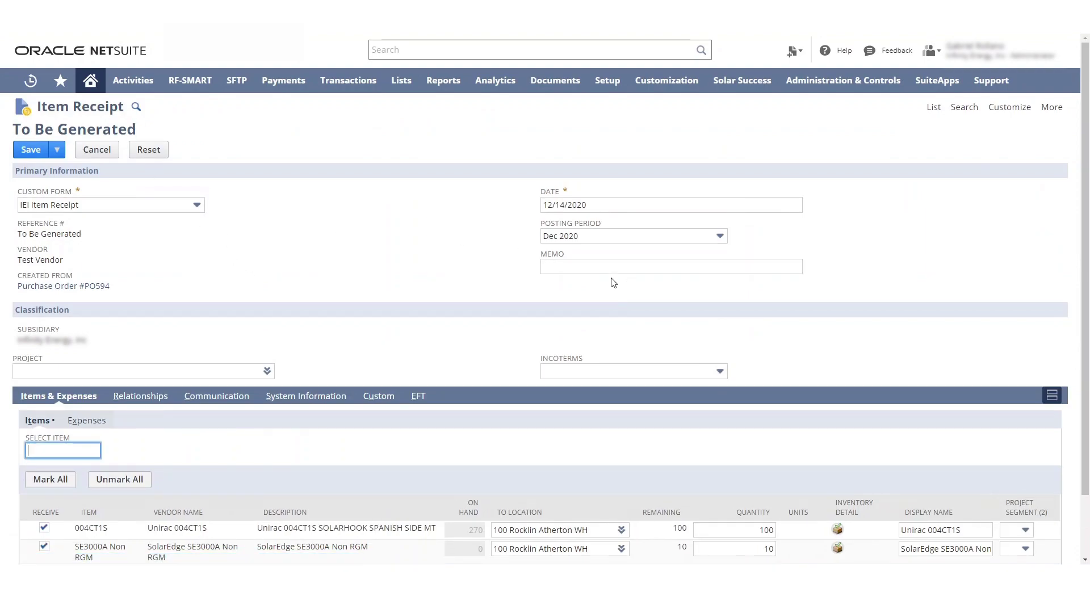
- Receive 50 of 004CT1S and 5 of SE3000A Non RGM with memo 'Test', saving IR675
{"action": "left_click", "coordinate": [588, 268]}
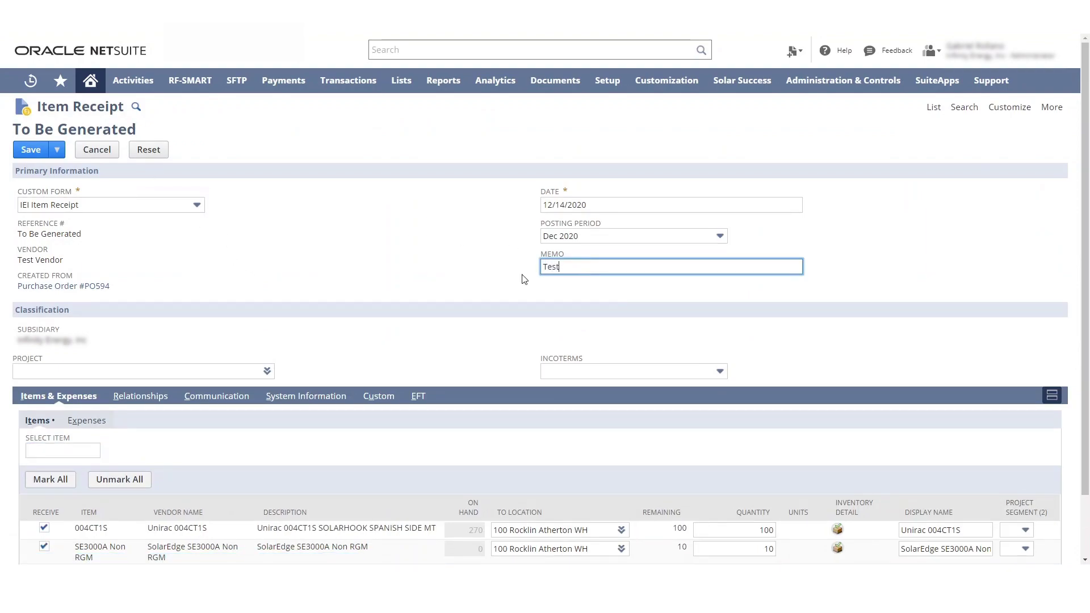
{"action": "scroll", "coordinate": [556, 352], "scroll_direction": "down", "scroll_amount": 2}
{"action": "left_click", "coordinate": [735, 459]}
{"action": "double_click", "coordinate": [734, 459]}
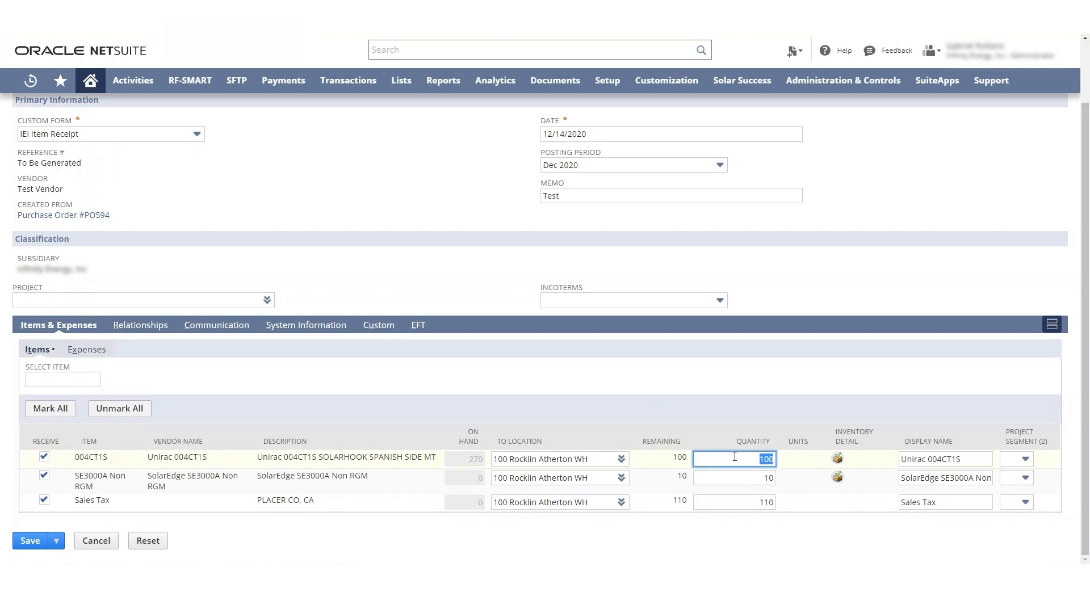
{"action": "type", "text": "10"}
{"action": "double_click", "coordinate": [759, 460]}
{"action": "left_click", "coordinate": [764, 479]}
{"action": "type", "text": "5"}
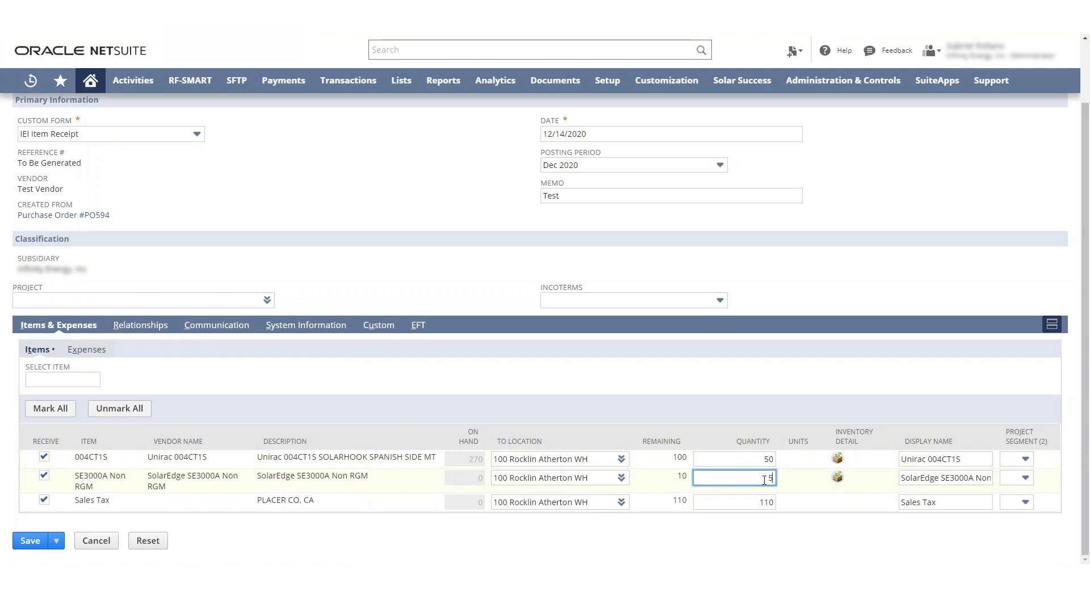
{"action": "left_click", "coordinate": [561, 413]}
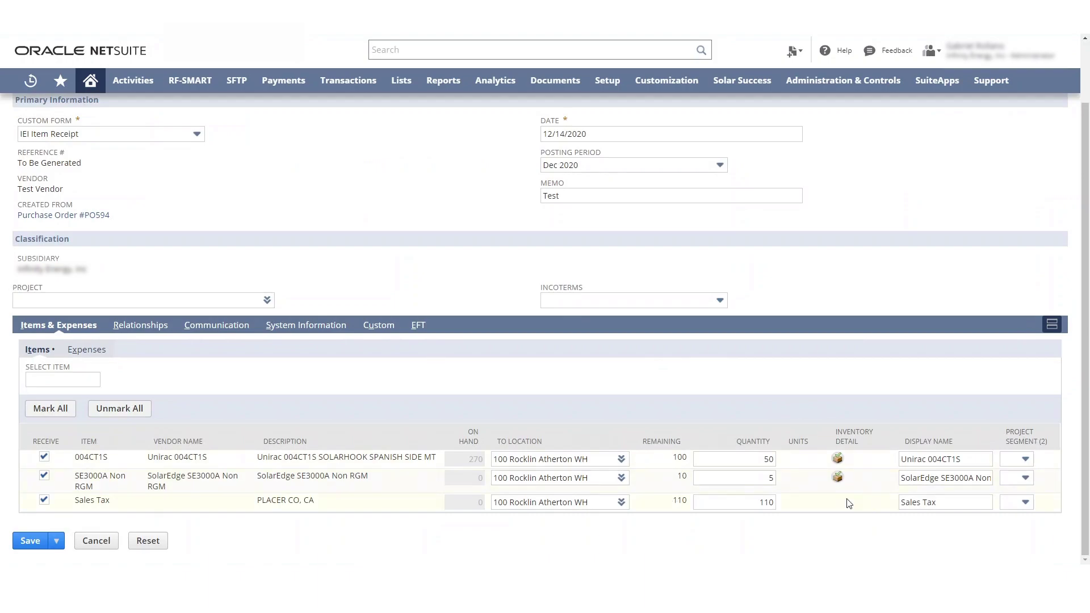
{"action": "left_click", "coordinate": [767, 463]}
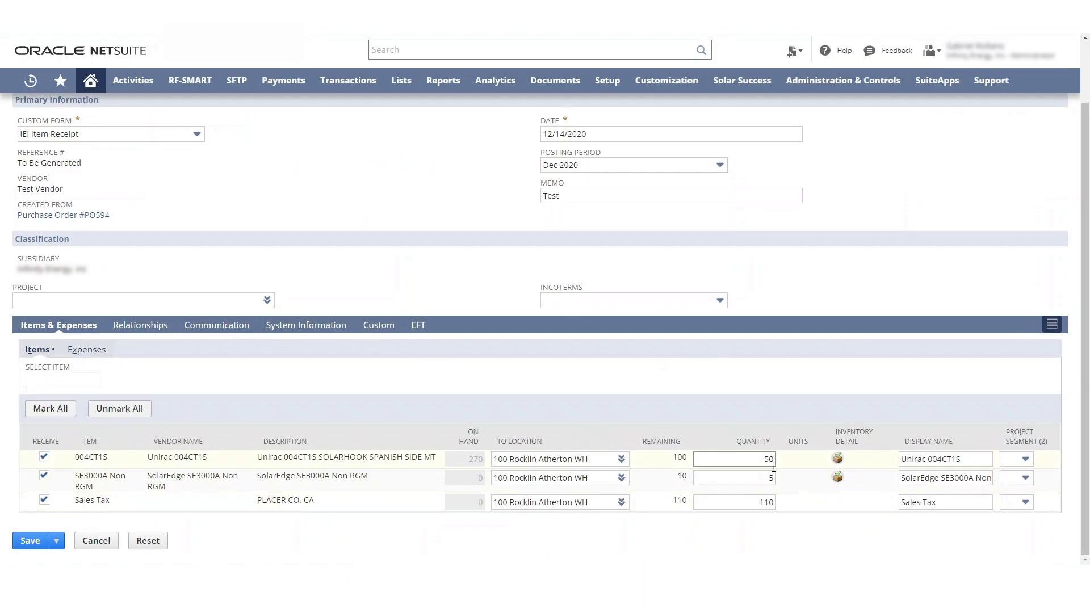
{"action": "left_click", "coordinate": [25, 542]}
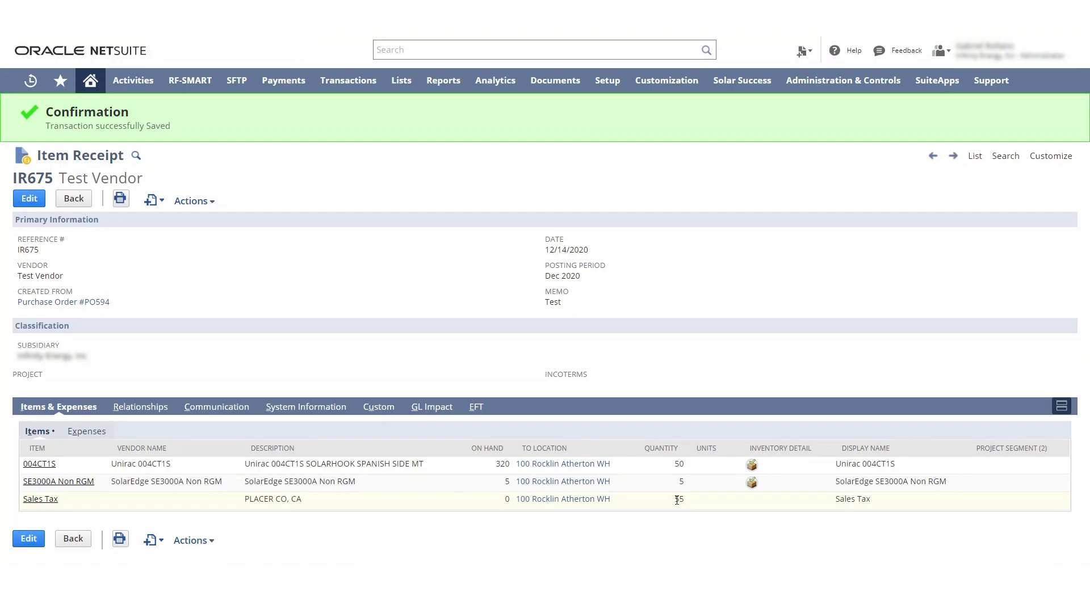
- Check IR675's GL Impact subtab, then follow the Created From link back to PO594
{"action": "left_click", "coordinate": [425, 413]}
{"action": "scroll", "coordinate": [425, 418], "scroll_direction": "down", "scroll_amount": 2}
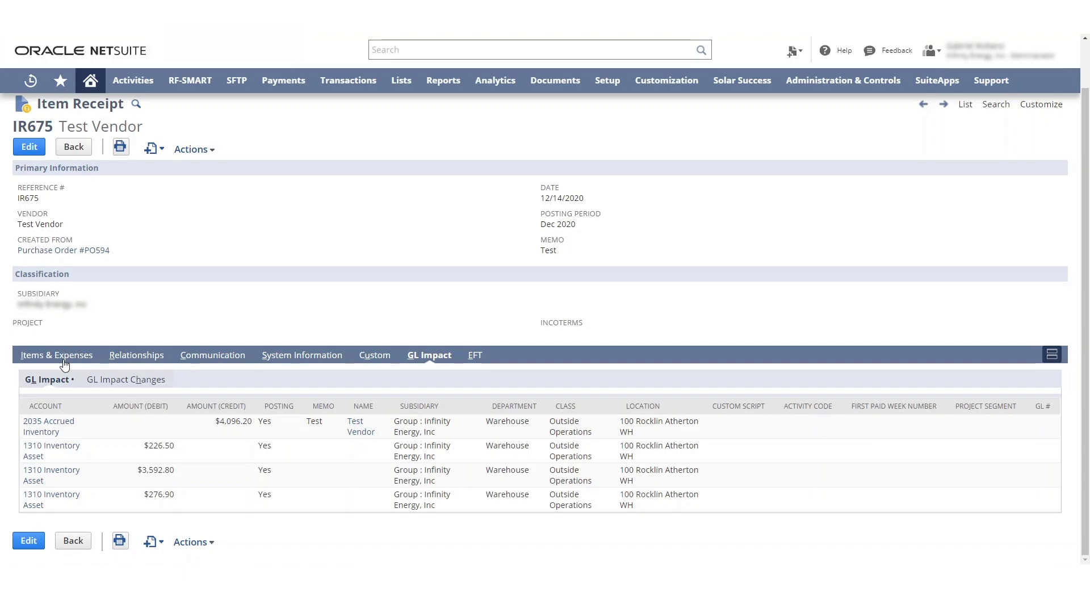
{"action": "left_click", "coordinate": [63, 251]}
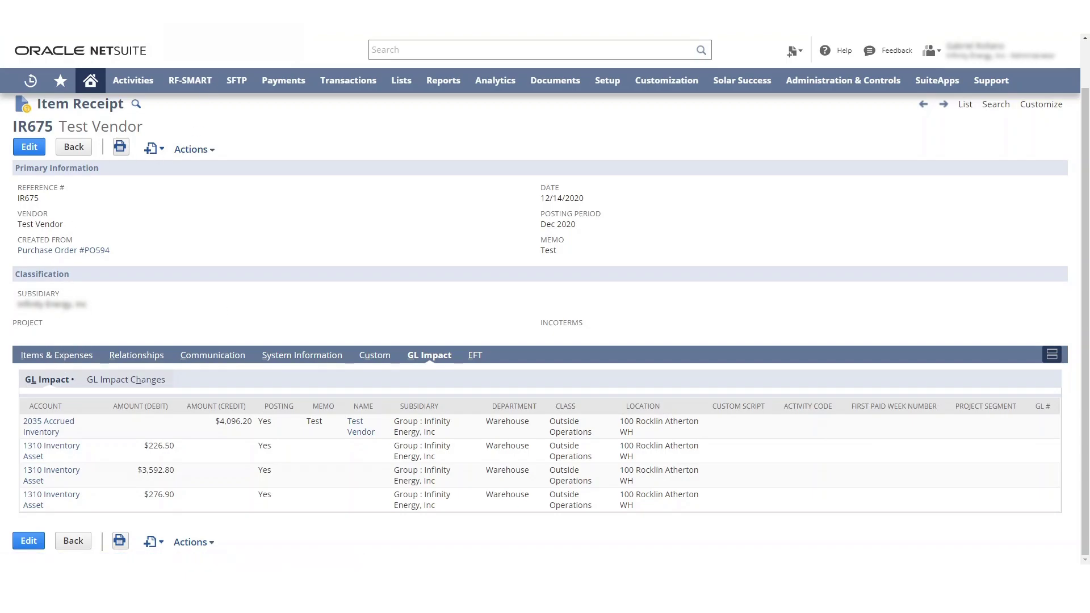
- Save a second receipt from PO594 for 25 of 004CT1S and 3 of SE3000A Non RGM
{"action": "left_click", "coordinate": [130, 159]}
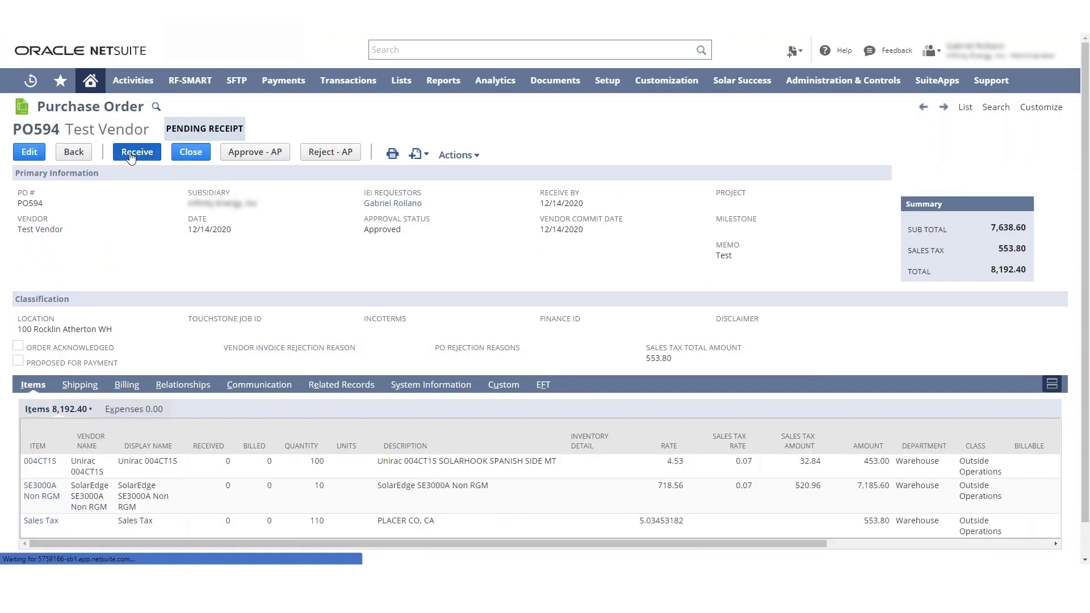
{"action": "scroll", "coordinate": [374, 386], "scroll_direction": "down", "scroll_amount": 1}
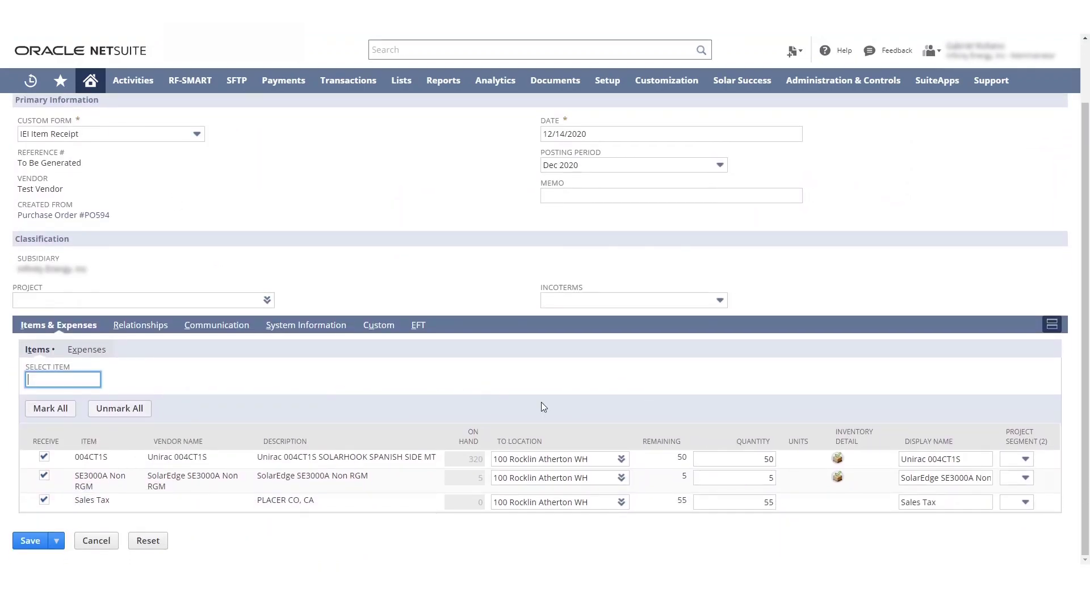
{"action": "double_click", "coordinate": [761, 463]}
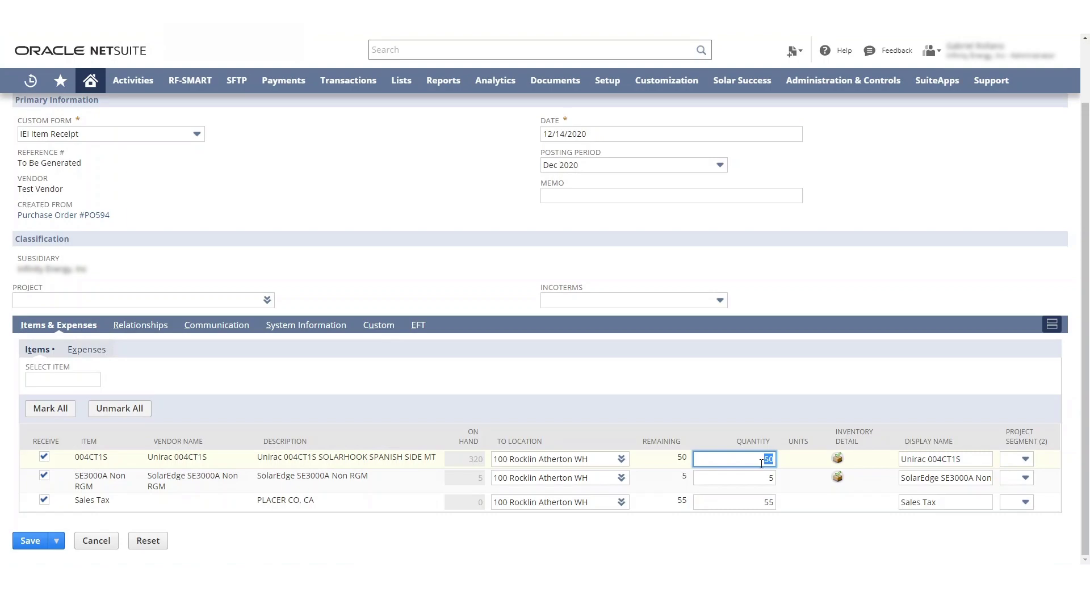
{"action": "type", "text": "25"}
{"action": "left_click", "coordinate": [774, 480]}
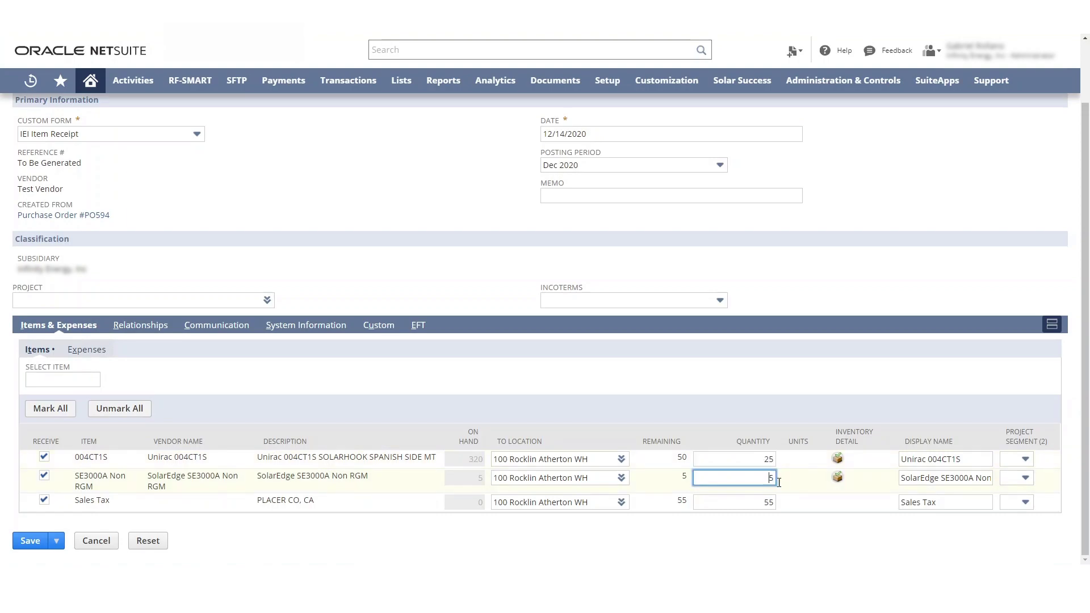
{"action": "key", "text": "Delete"}
{"action": "type", "text": "3"}
{"action": "left_click", "coordinate": [681, 413]}
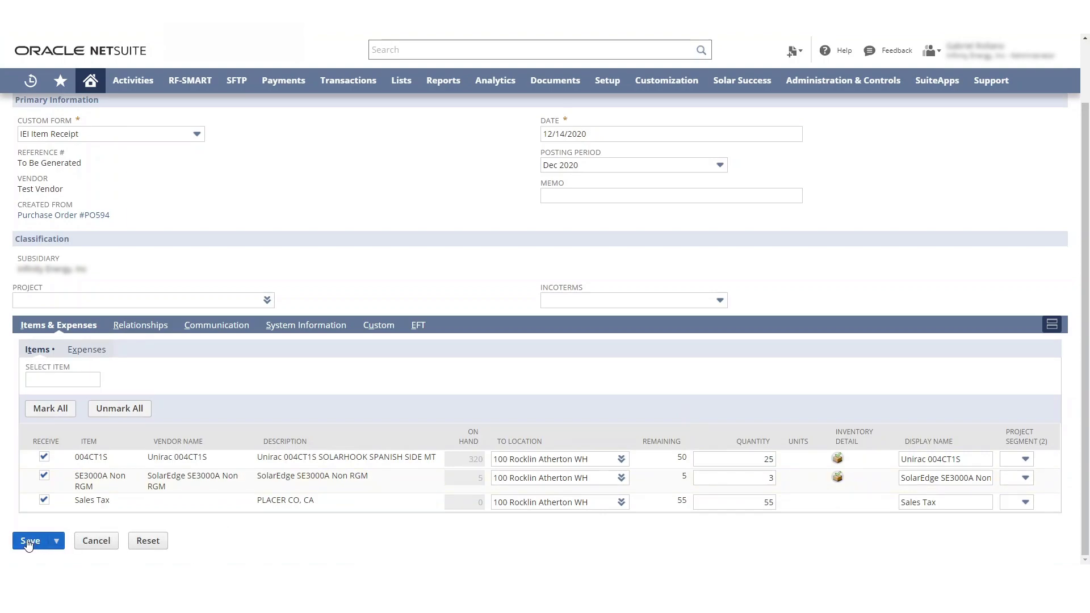
{"action": "left_click", "coordinate": [28, 543]}
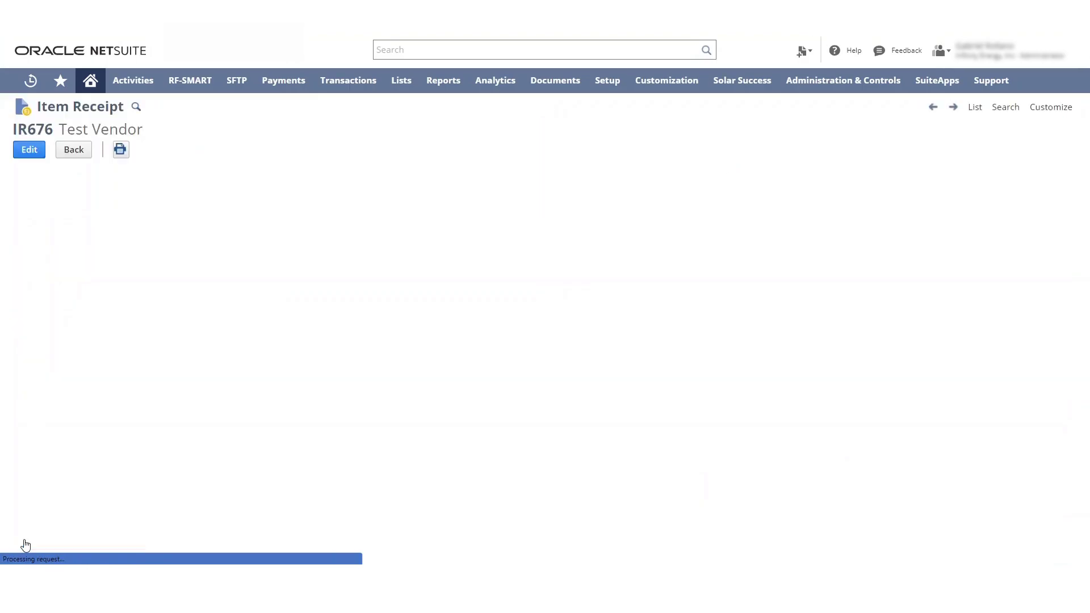
- Review IR676's GL impact and return to purchase order PO594
{"action": "left_click", "coordinate": [432, 407]}
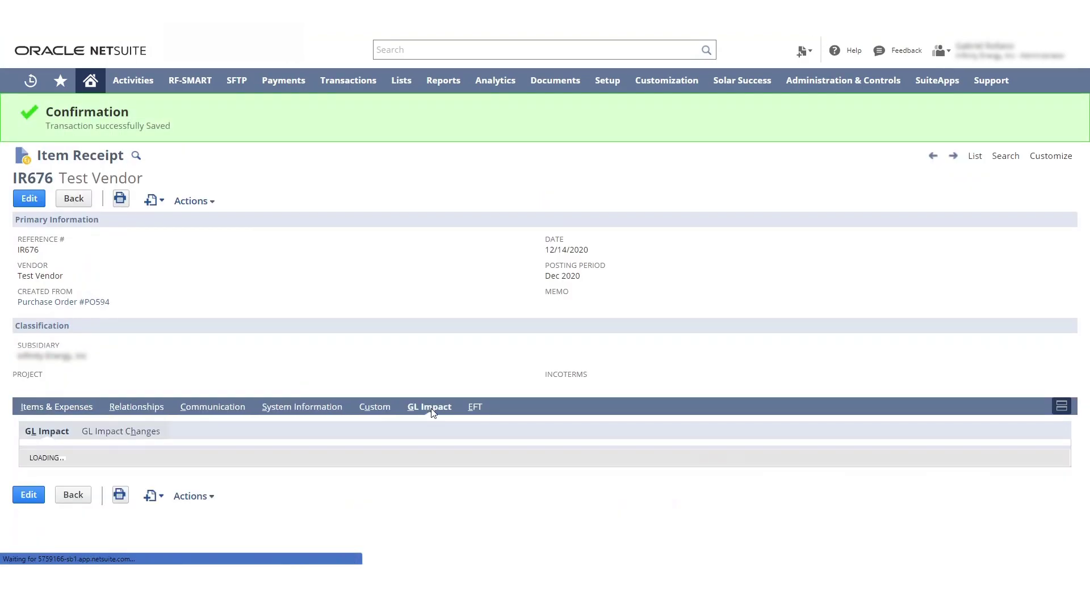
{"action": "scroll", "coordinate": [205, 476], "scroll_direction": "down", "scroll_amount": 1}
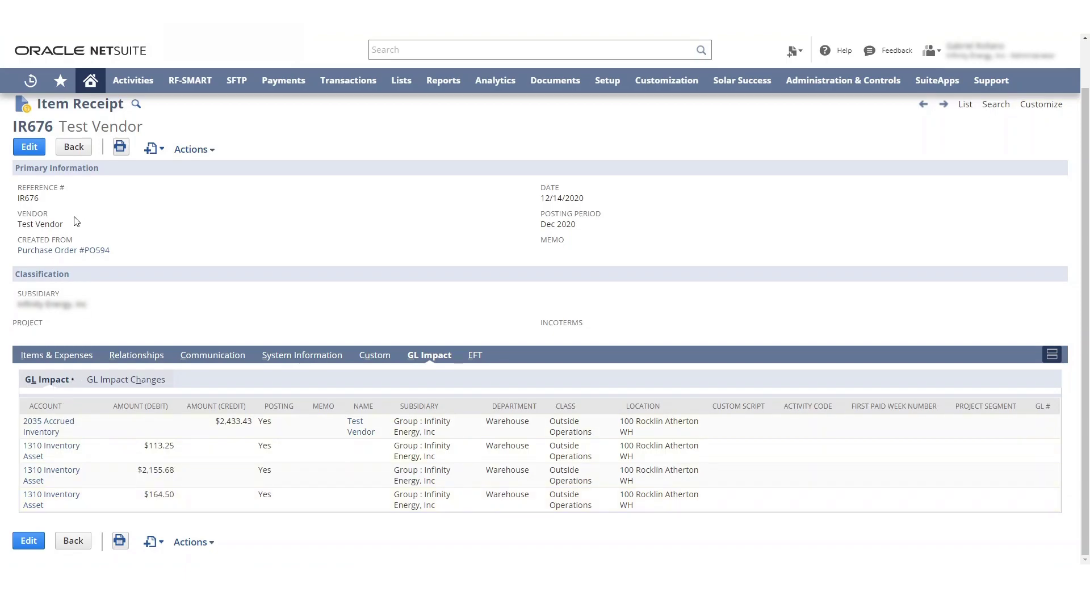
{"action": "left_click", "coordinate": [99, 254]}
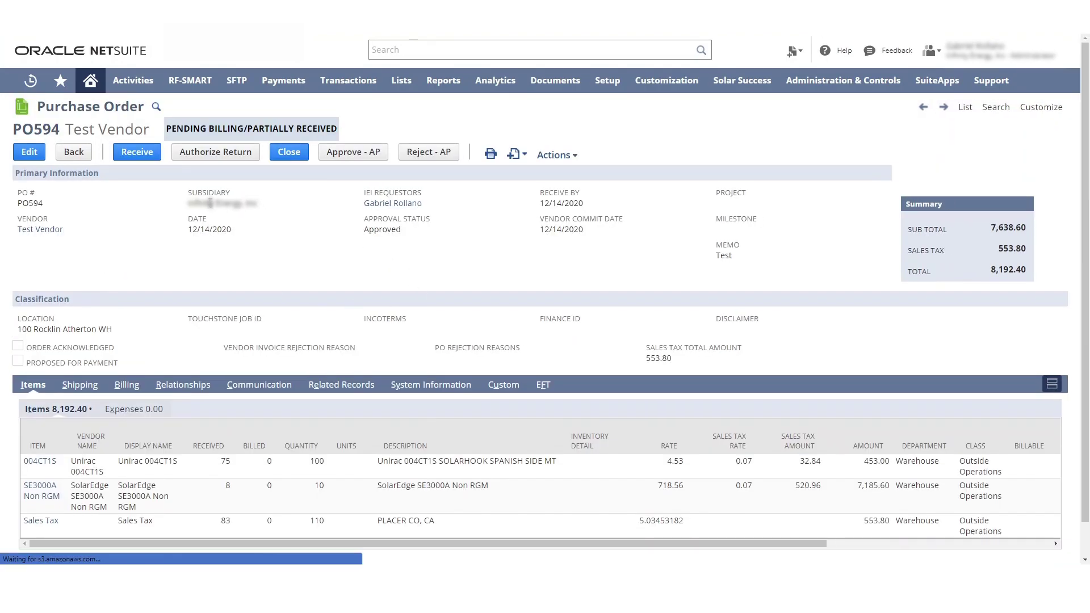
- Receive the remaining 25 of 004CT1S and 2 of SE3000A Non RGM at default quantities
{"action": "left_click", "coordinate": [130, 153]}
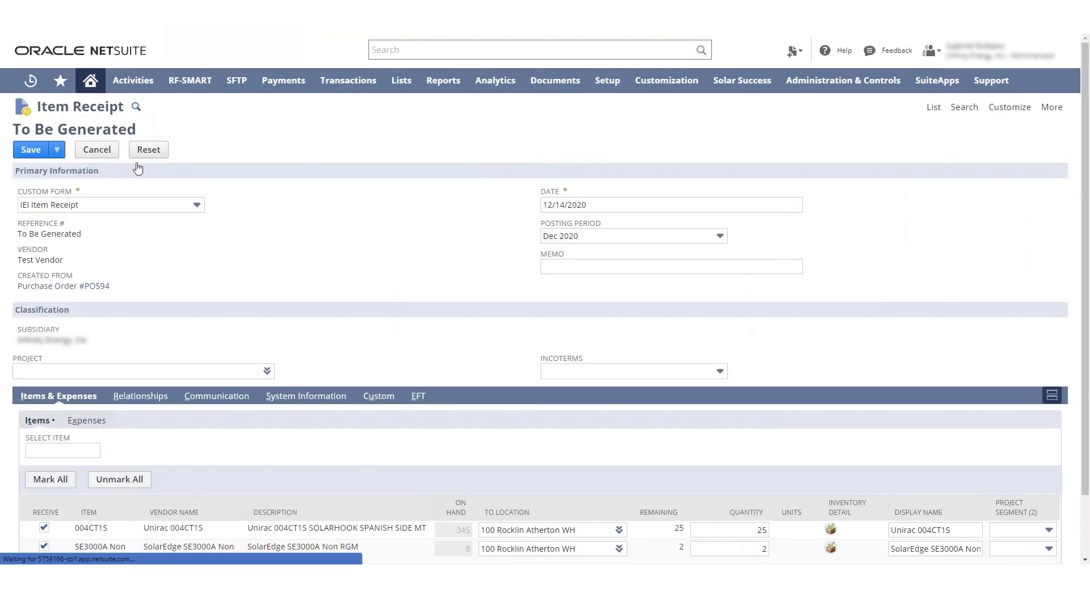
{"action": "scroll", "coordinate": [498, 341], "scroll_direction": "down", "scroll_amount": 1}
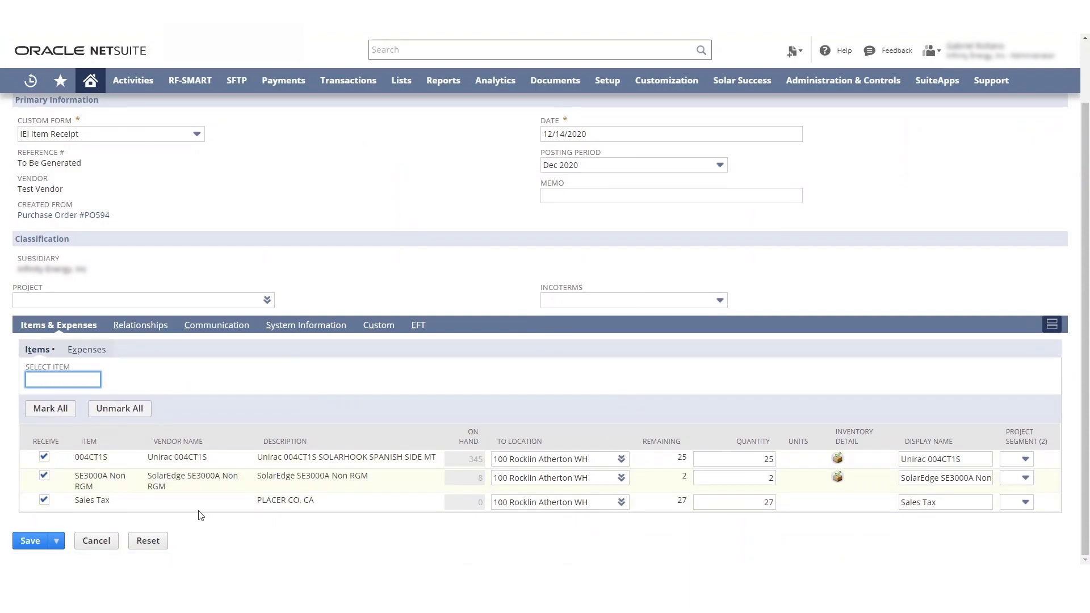
{"action": "left_click", "coordinate": [30, 544]}
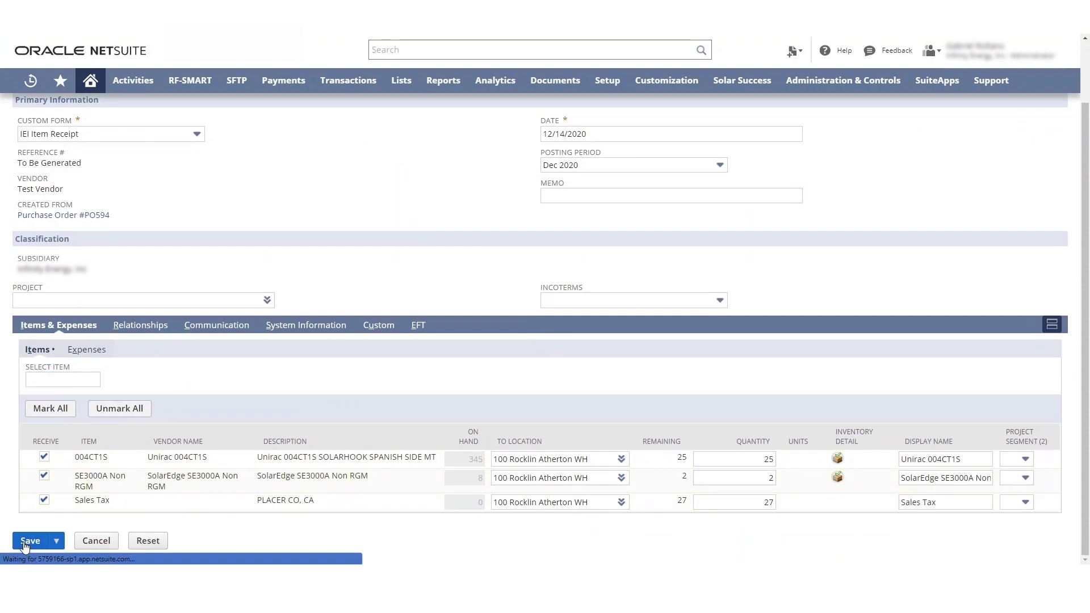